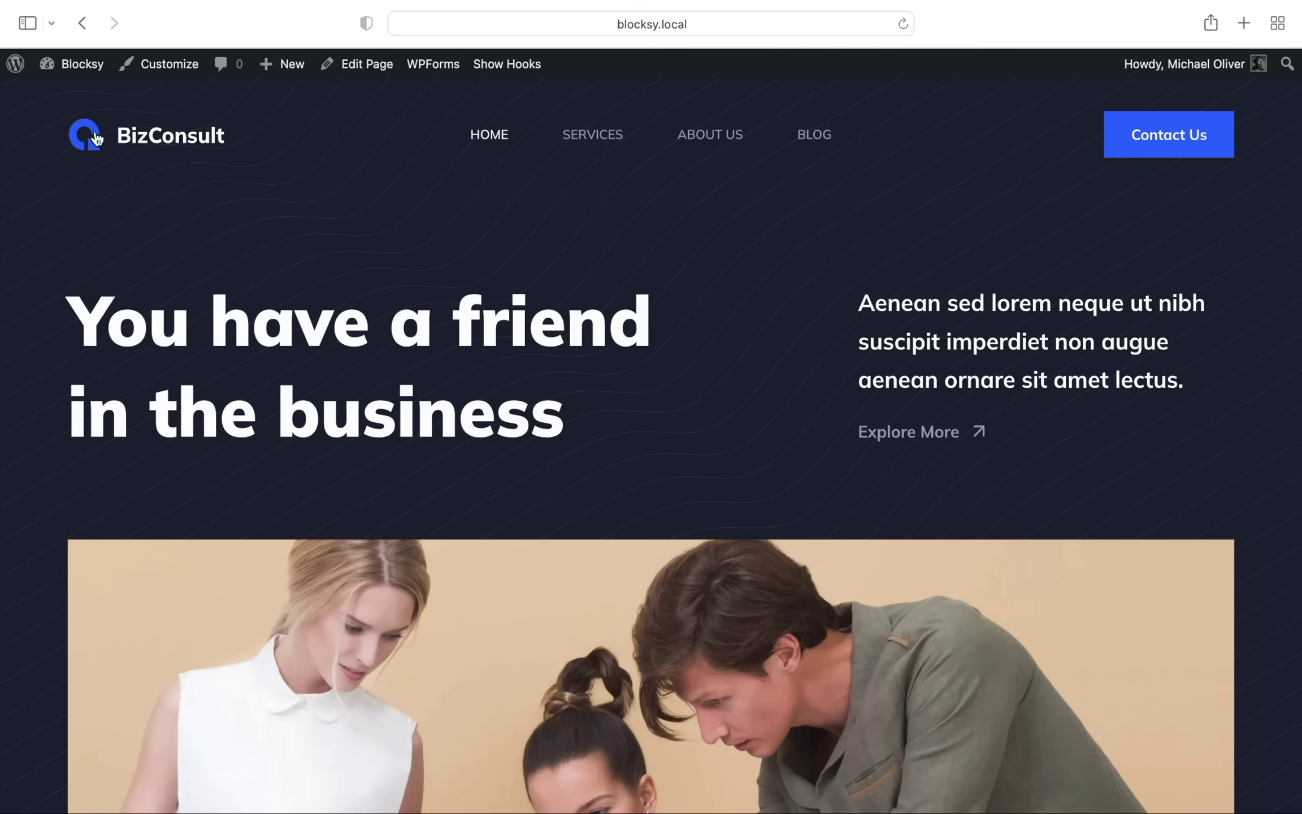
Create a Blocksy custom-template content block of type Archive Template named 'Blogs'
click(74, 76)
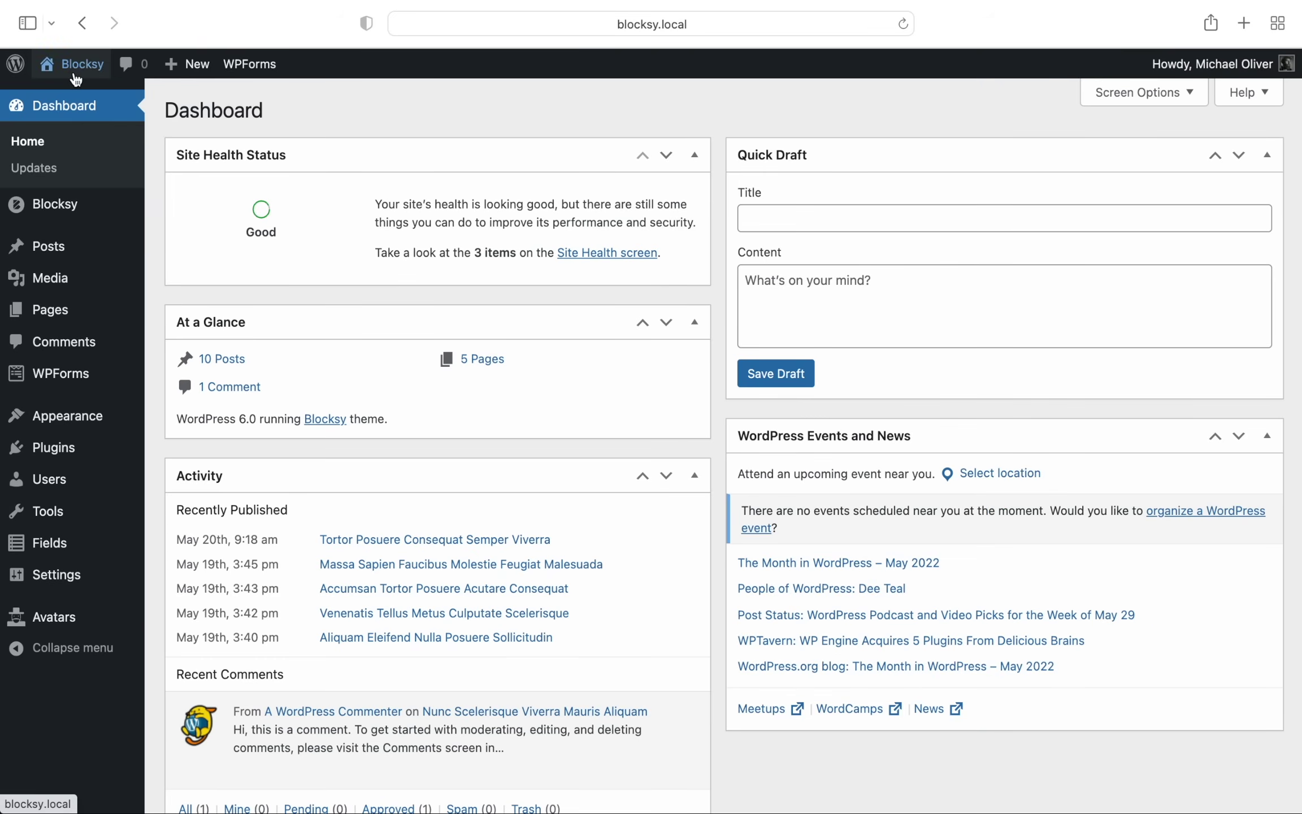
mouse_move(78, 208)
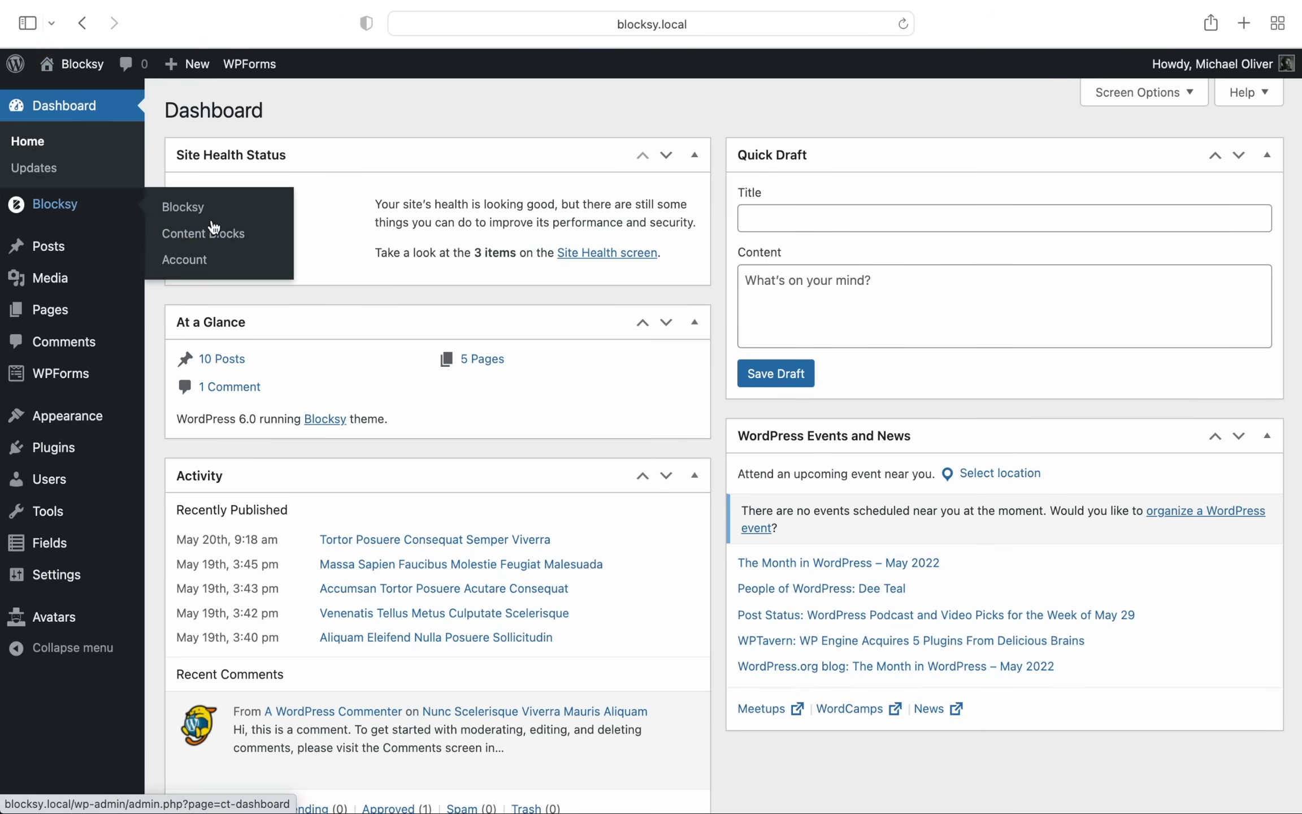
click(257, 237)
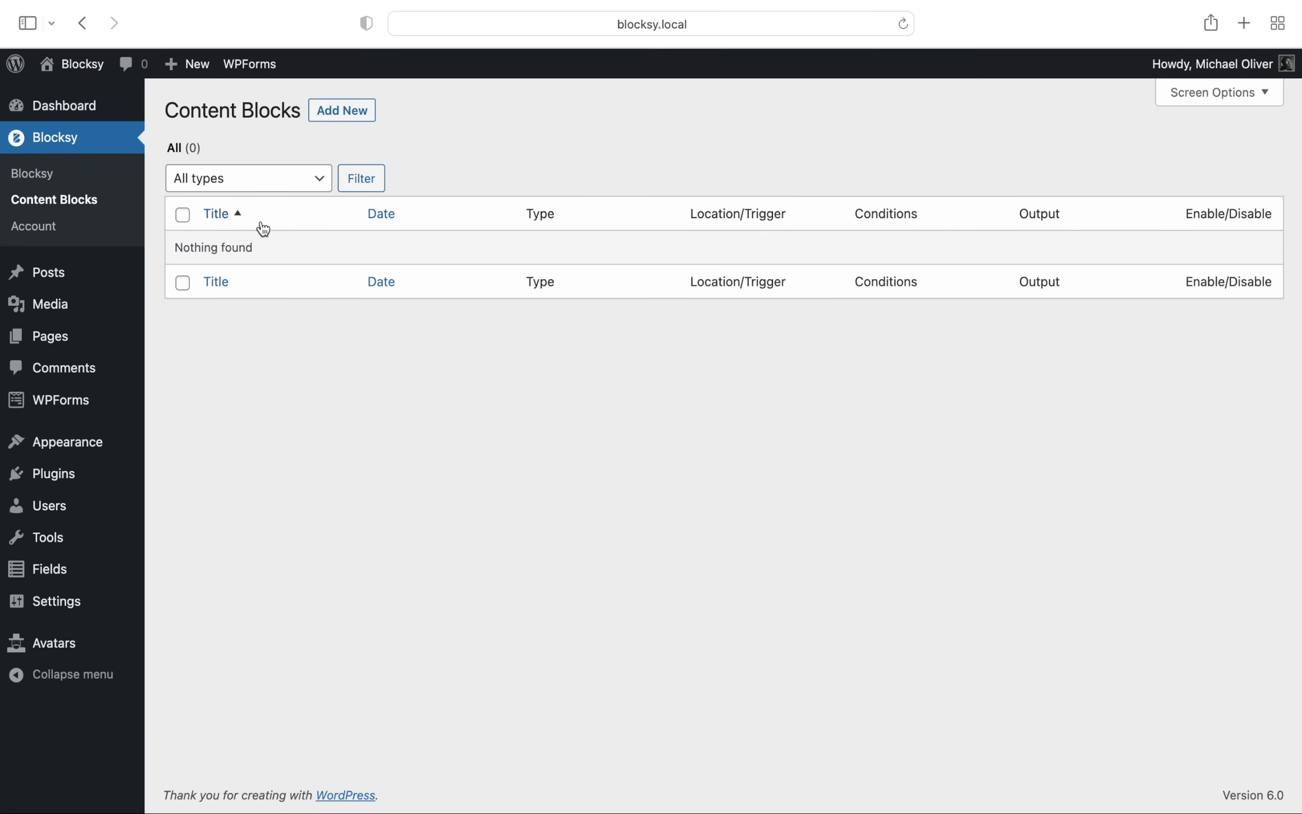
click(377, 120)
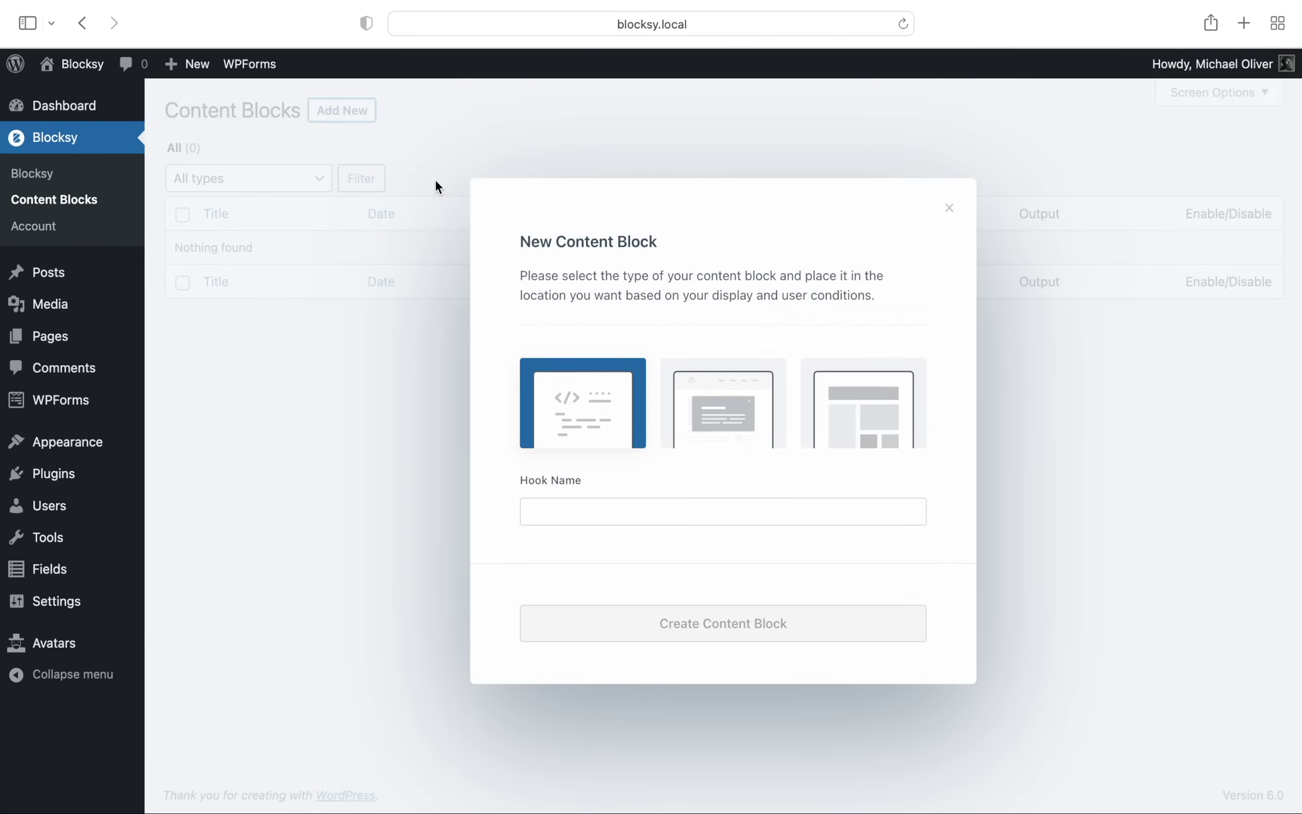
click(825, 419)
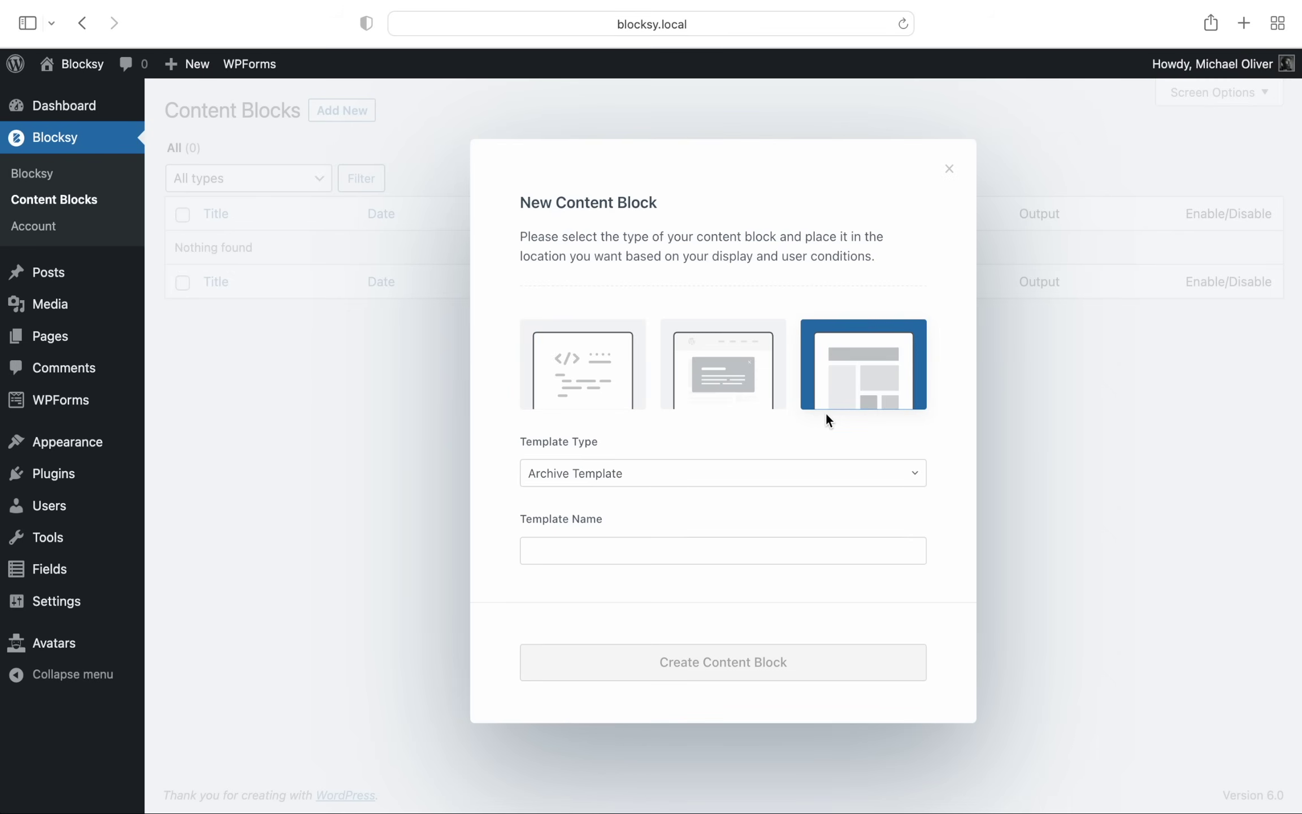
click(829, 545)
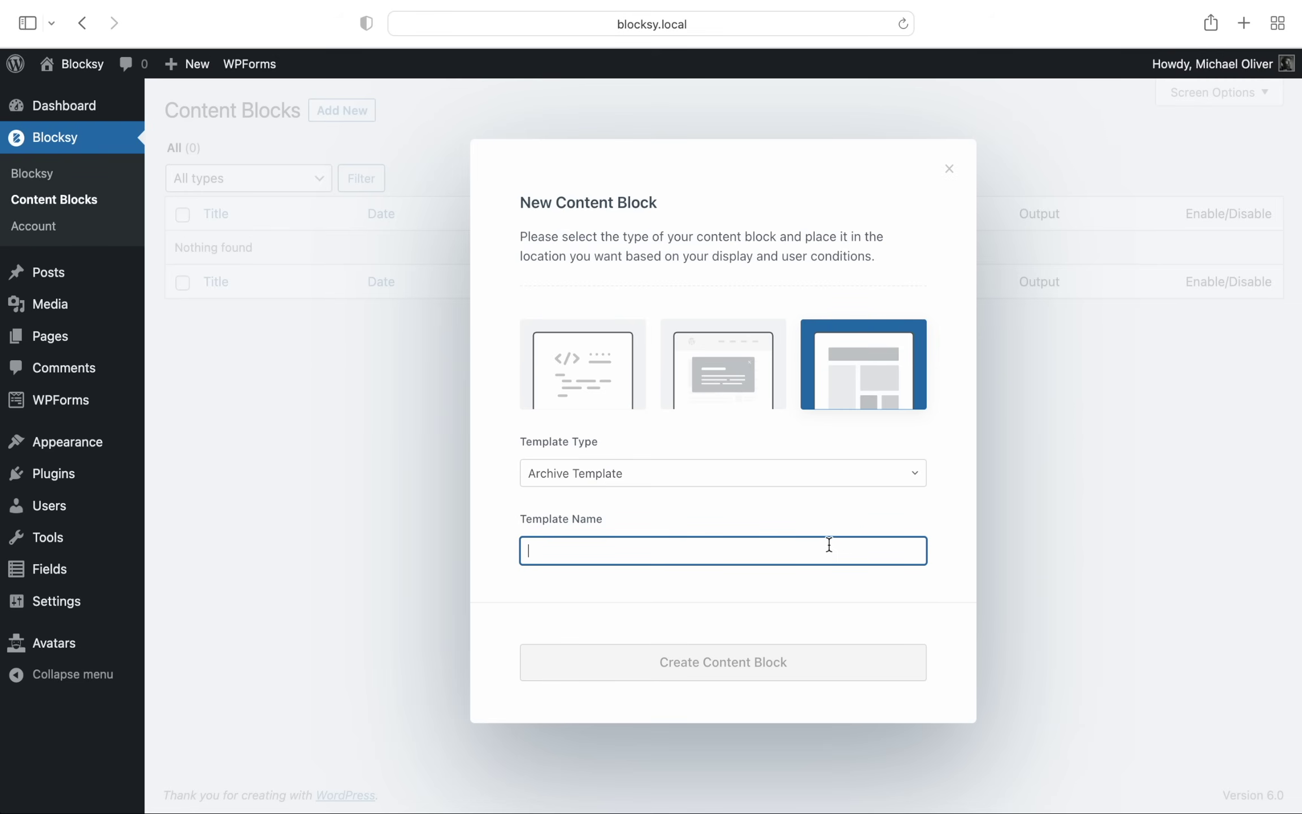
text(Blogs)
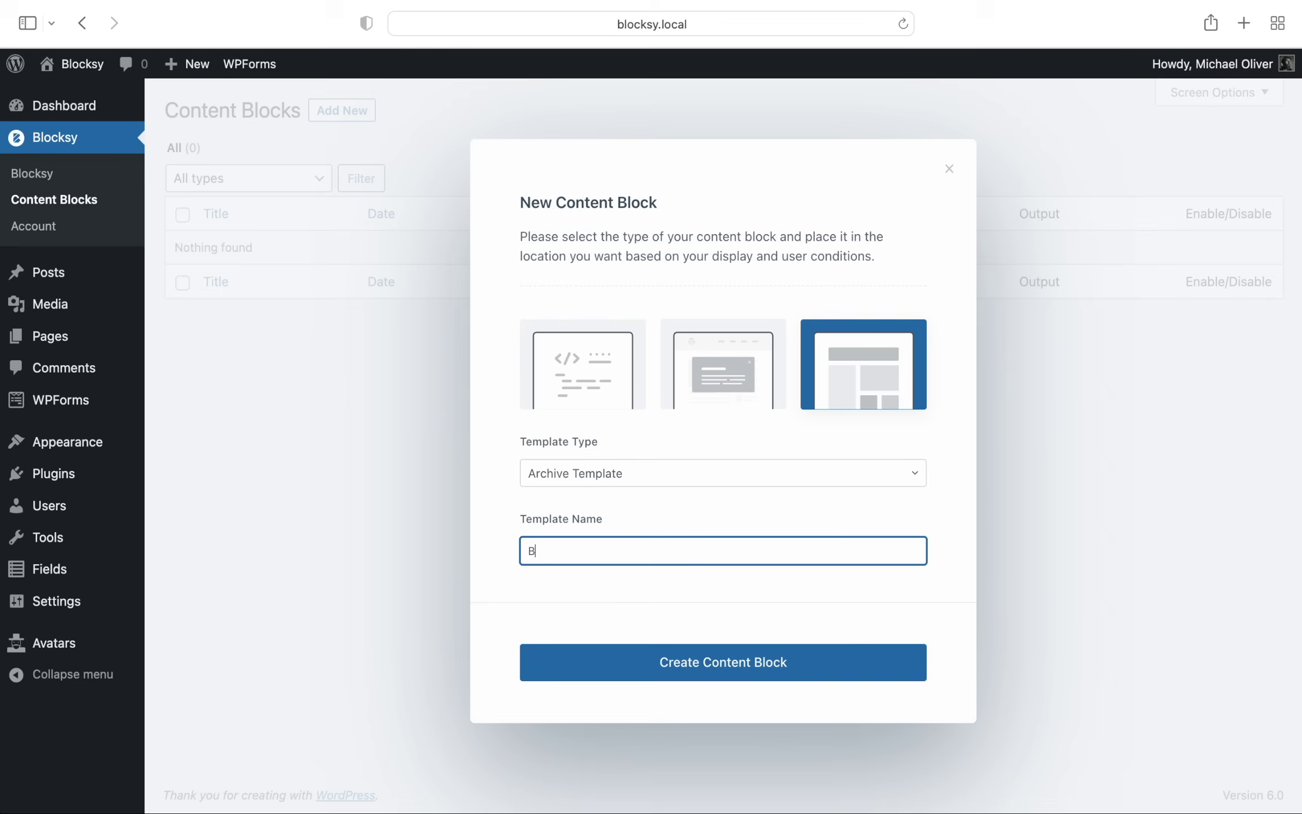
click(738, 675)
click(737, 675)
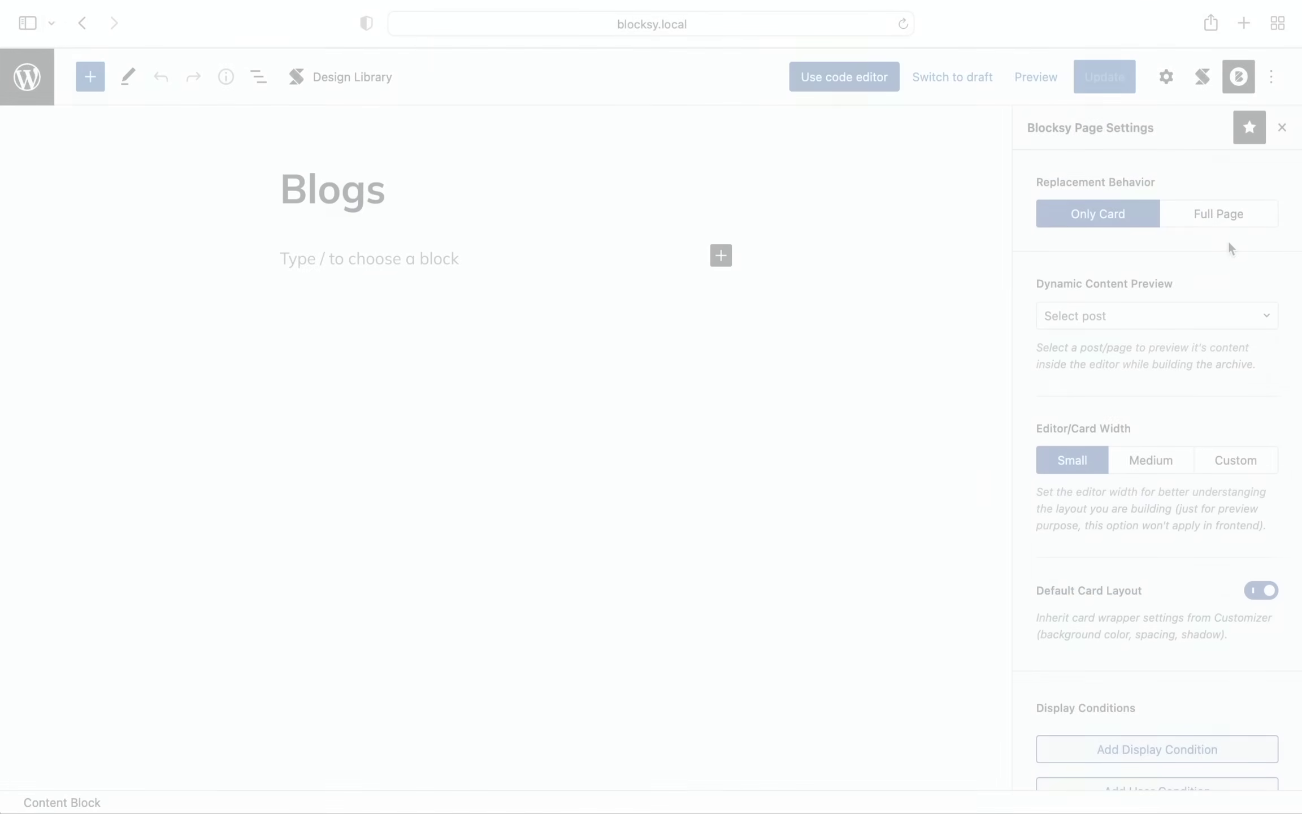
Switch the Blogs template's replacement behavior to Full Page
click(1254, 225)
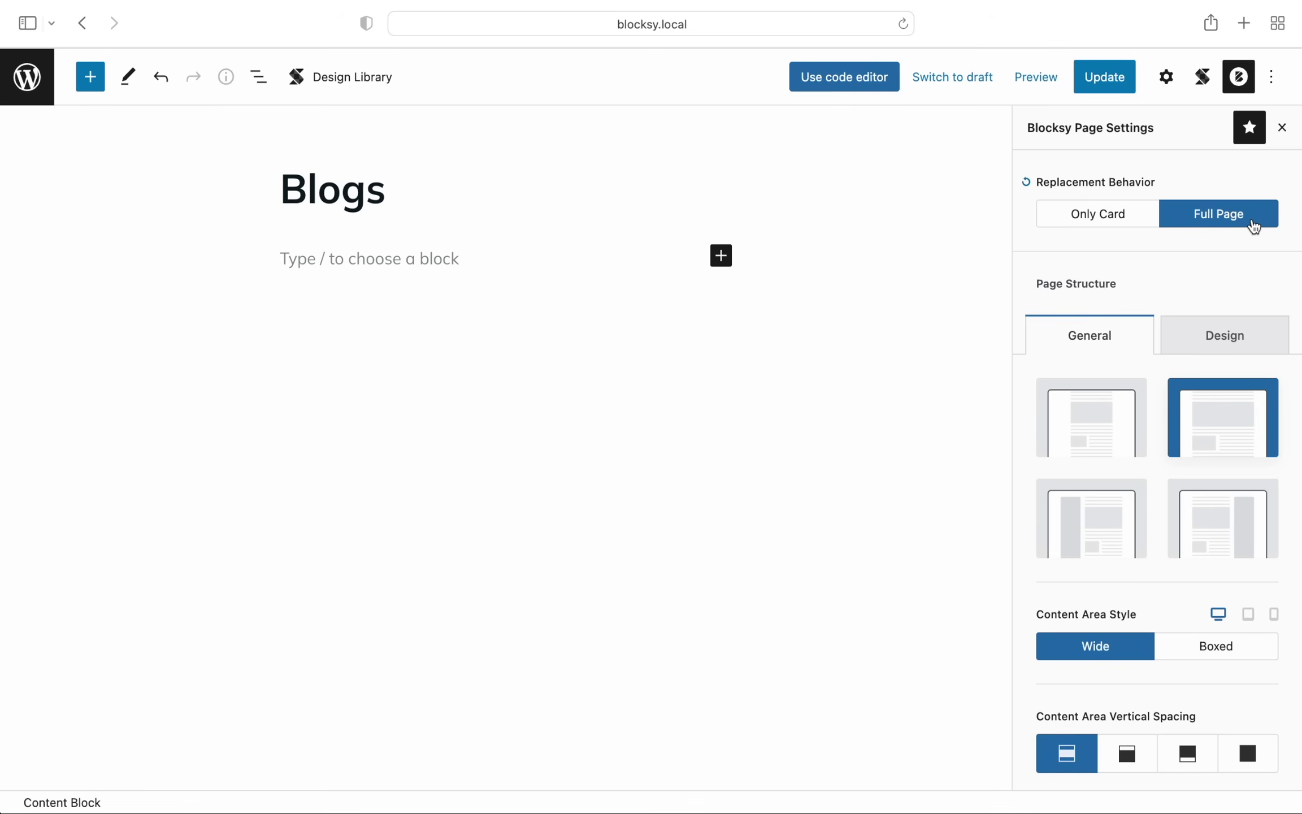
Set replacement behavior back to Only Card and check the Dynamic Content Preview options
click(1142, 231)
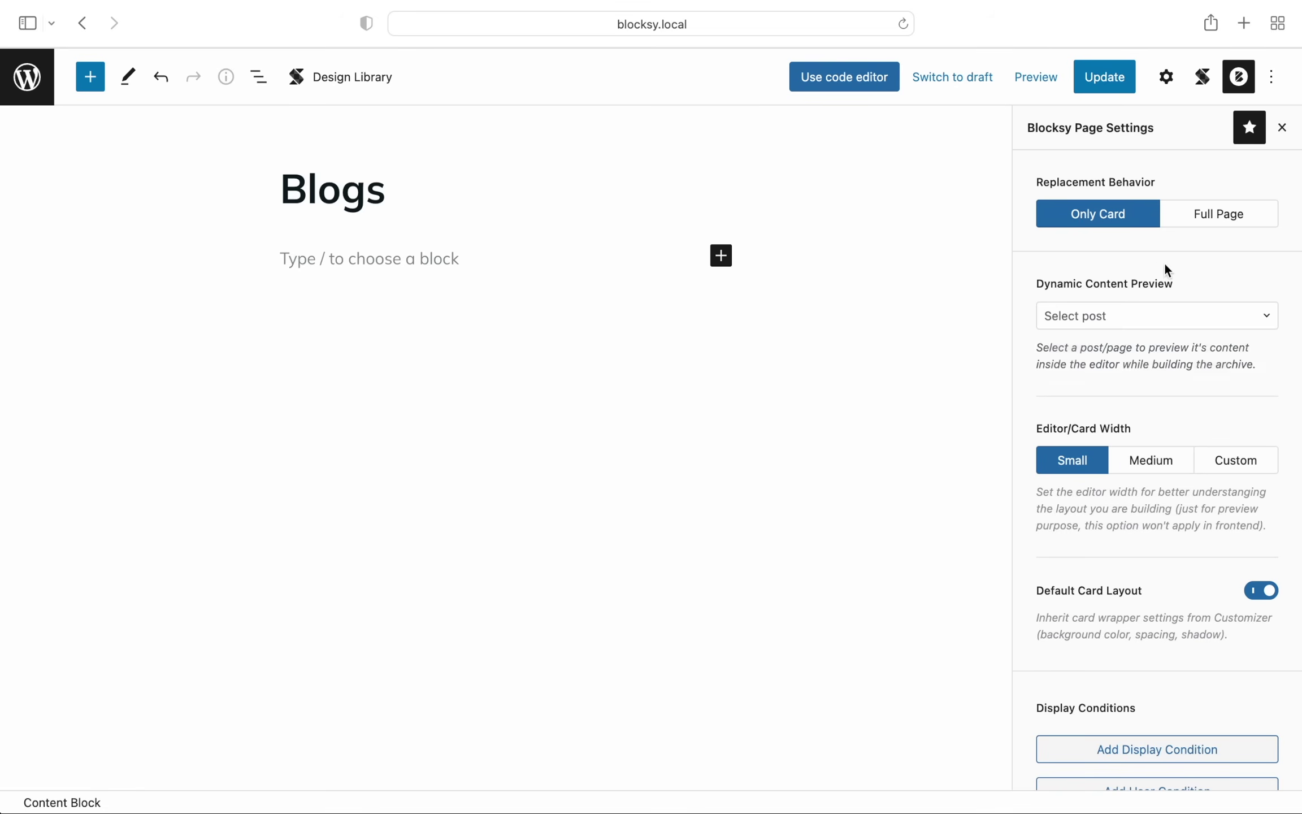
click(1241, 326)
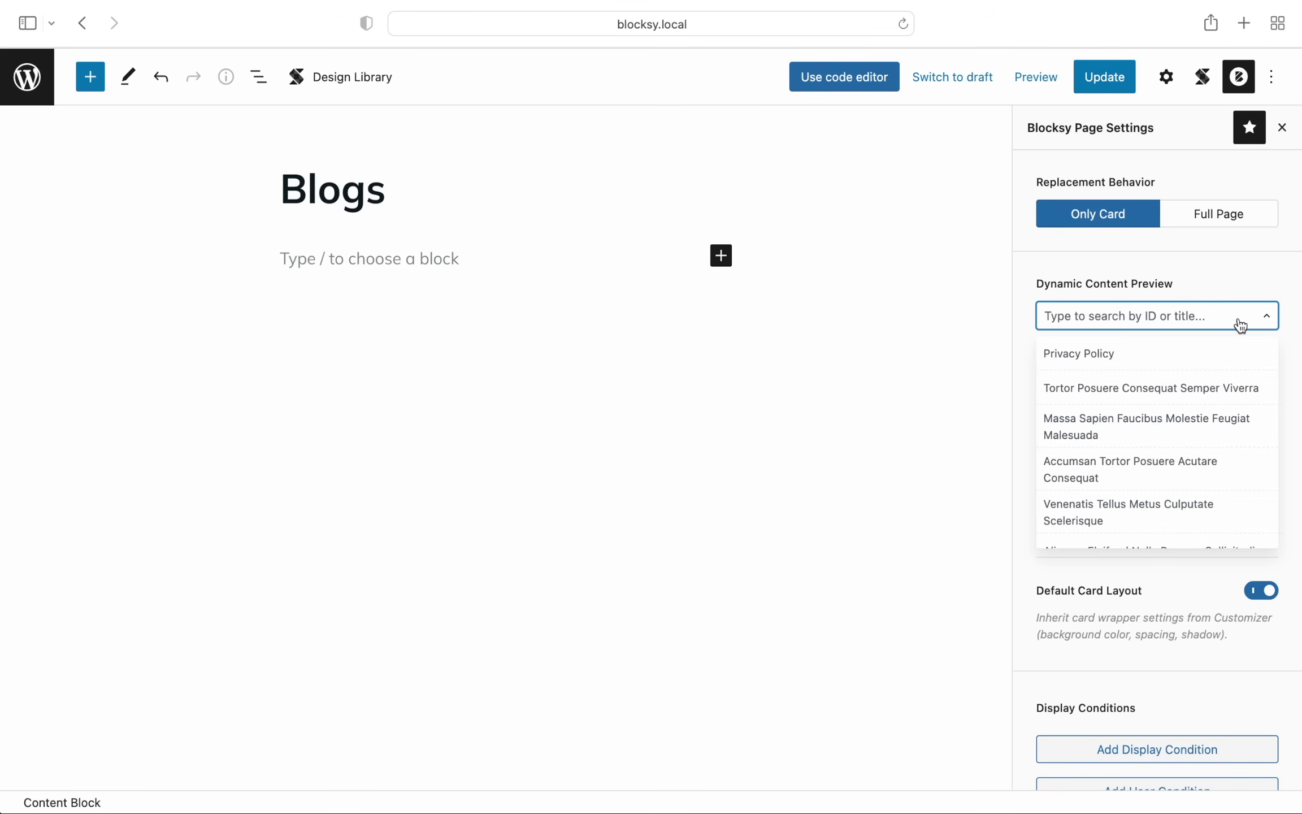
click(1241, 326)
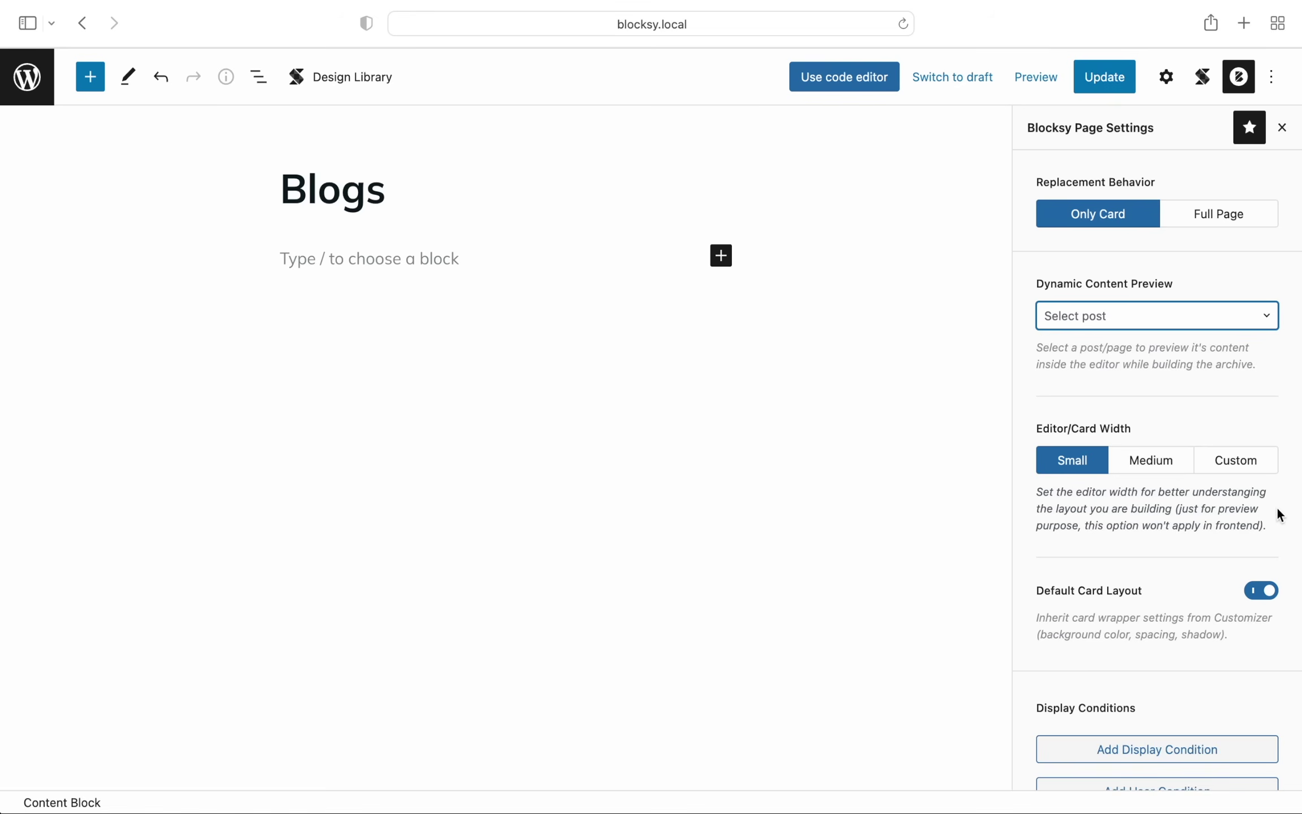
Change the editor card width from Medium to Custom, then set replacement to Full Page
click(1137, 470)
click(1219, 469)
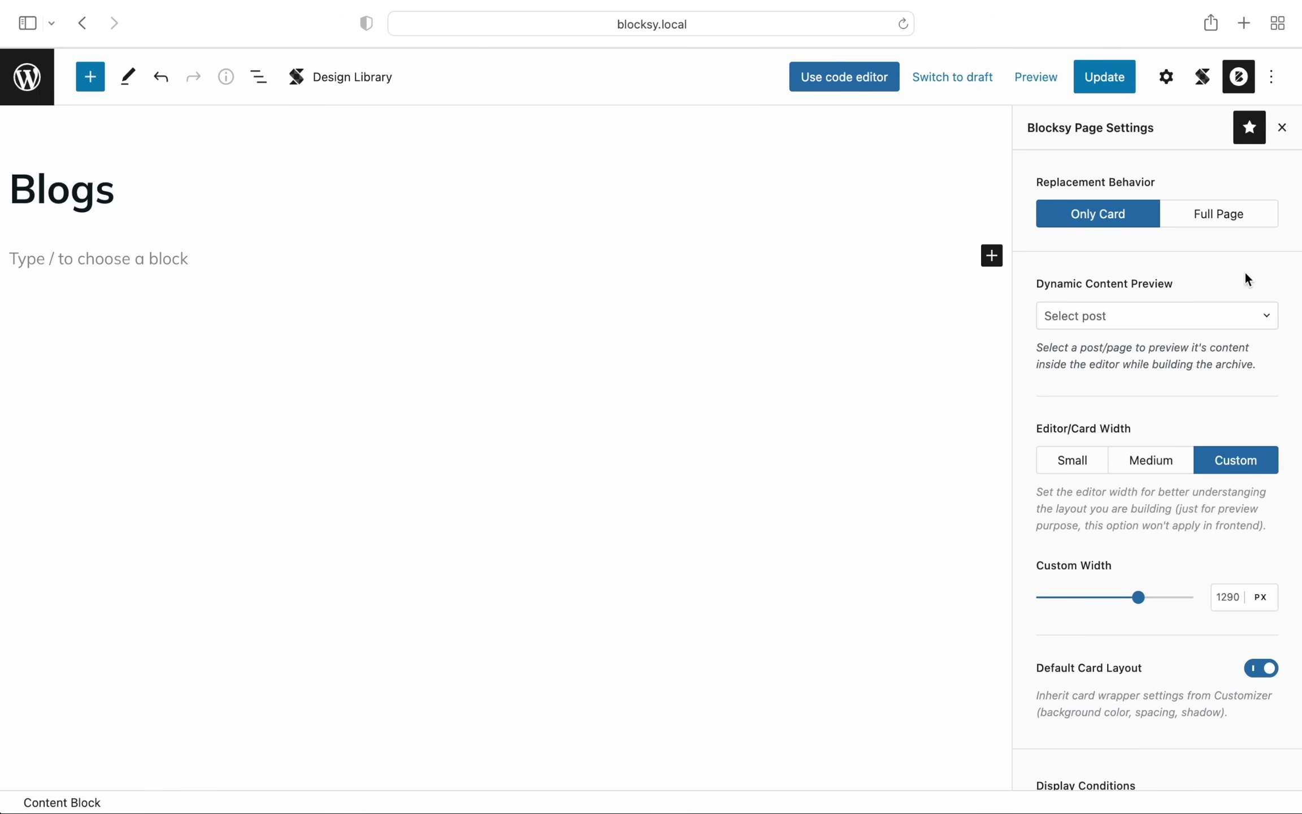
click(1263, 226)
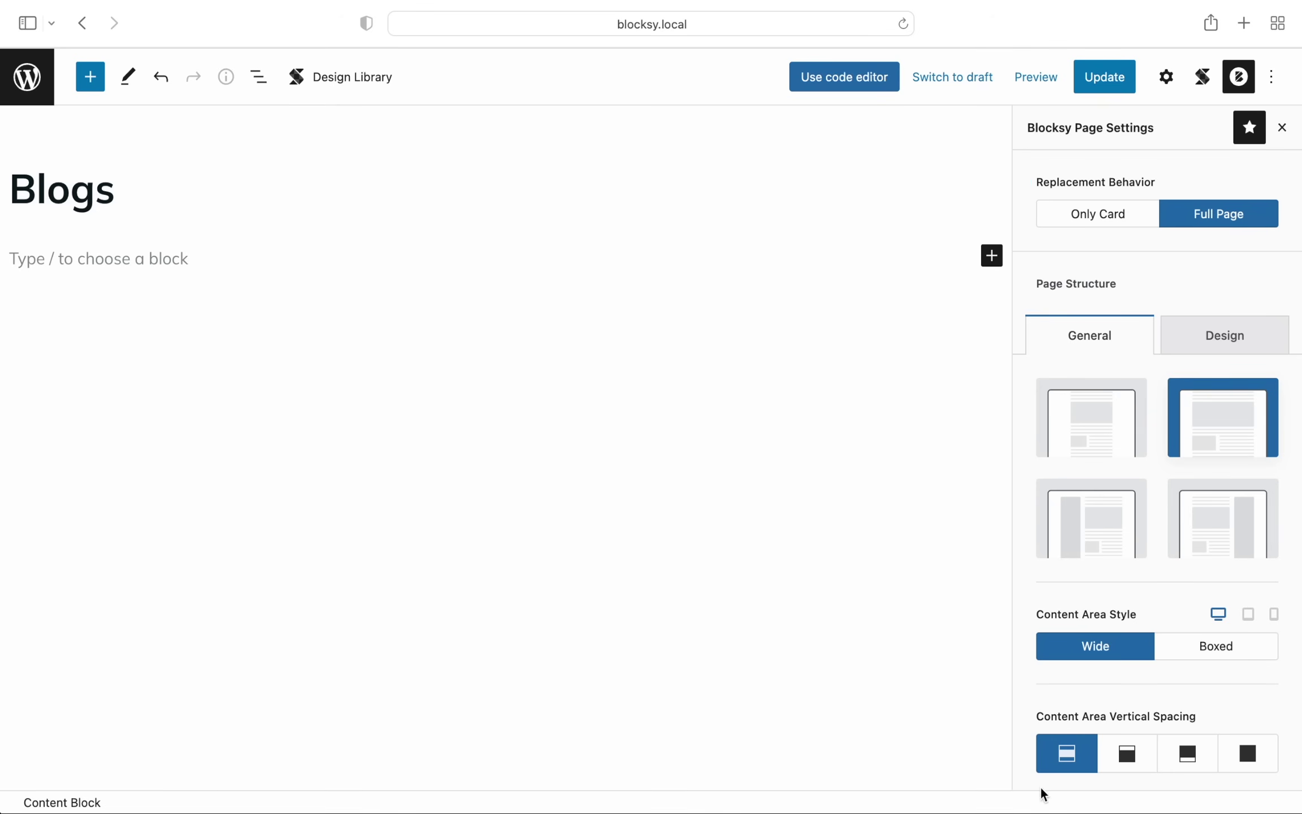
click(1248, 757)
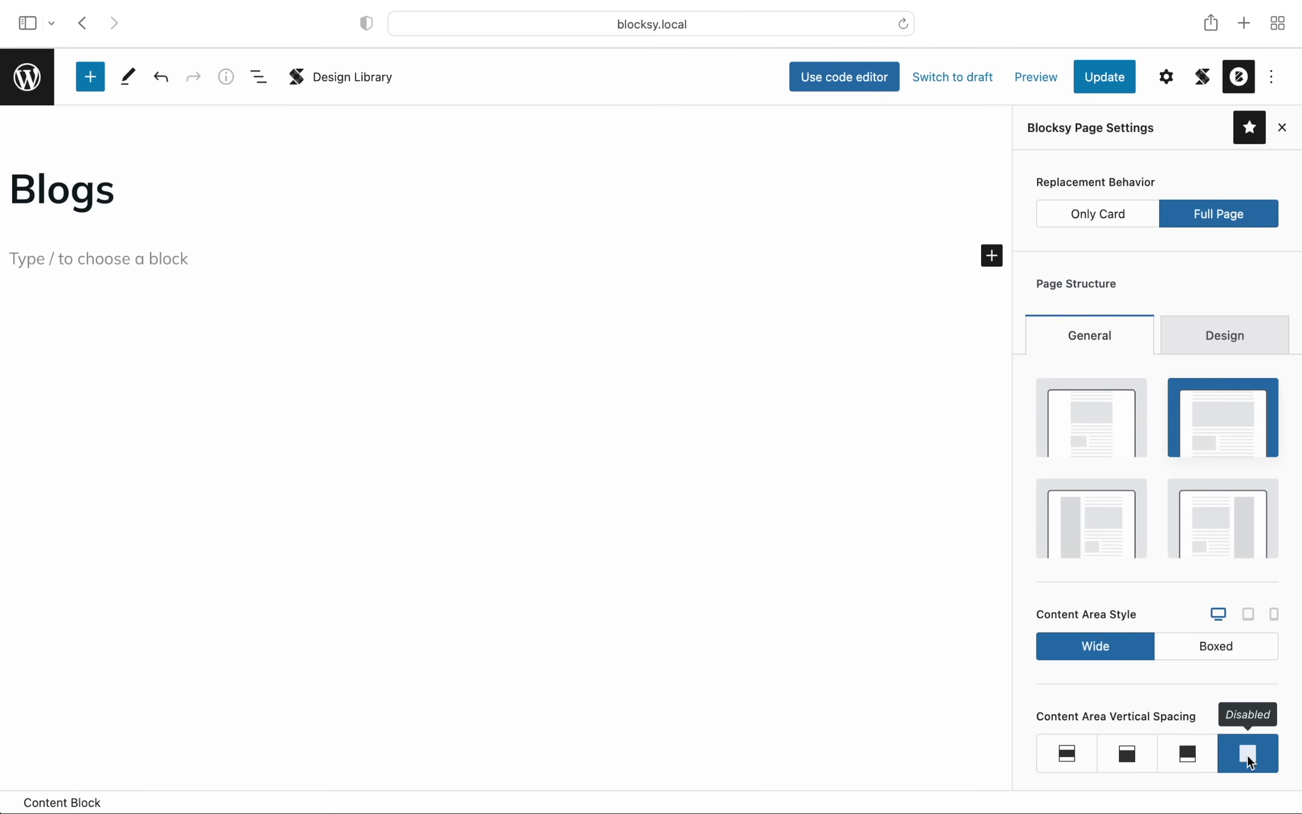
click(1269, 655)
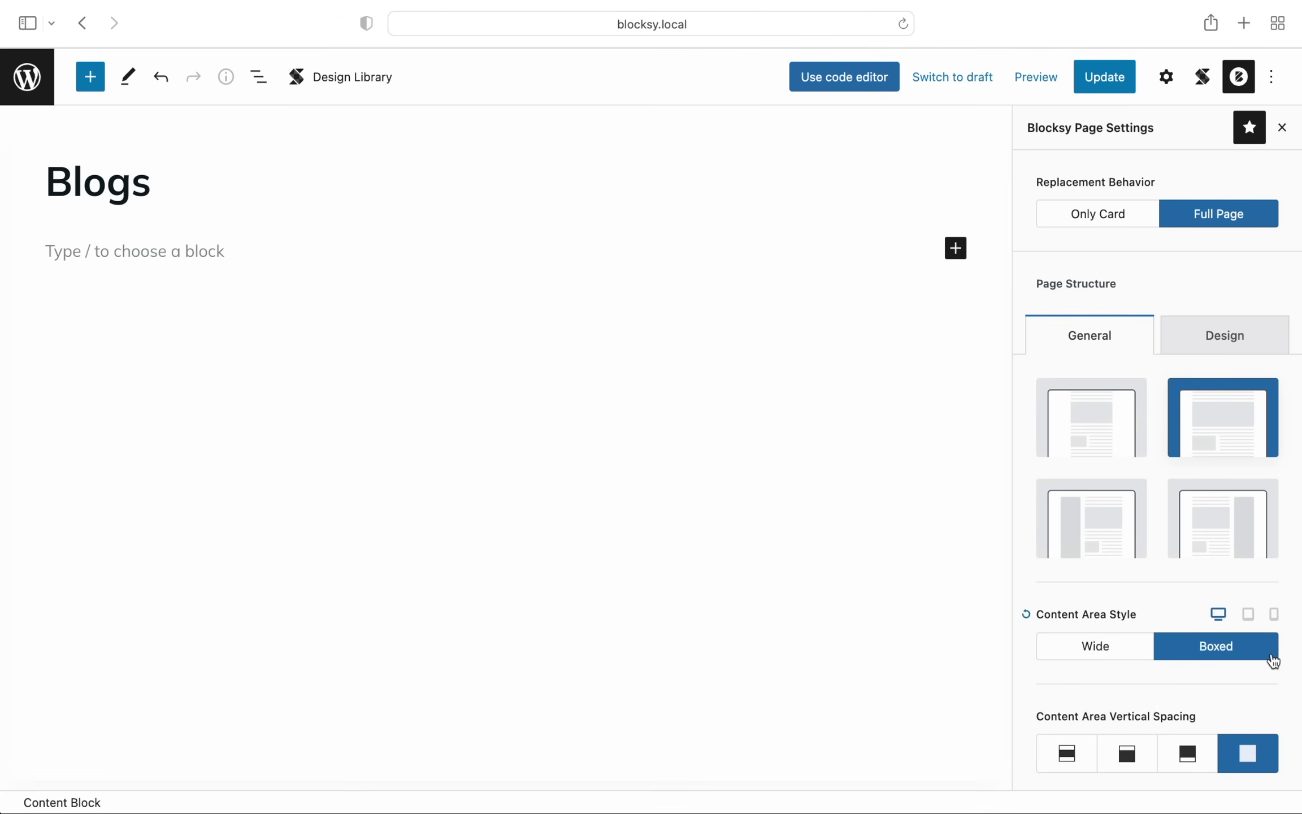
click(1147, 659)
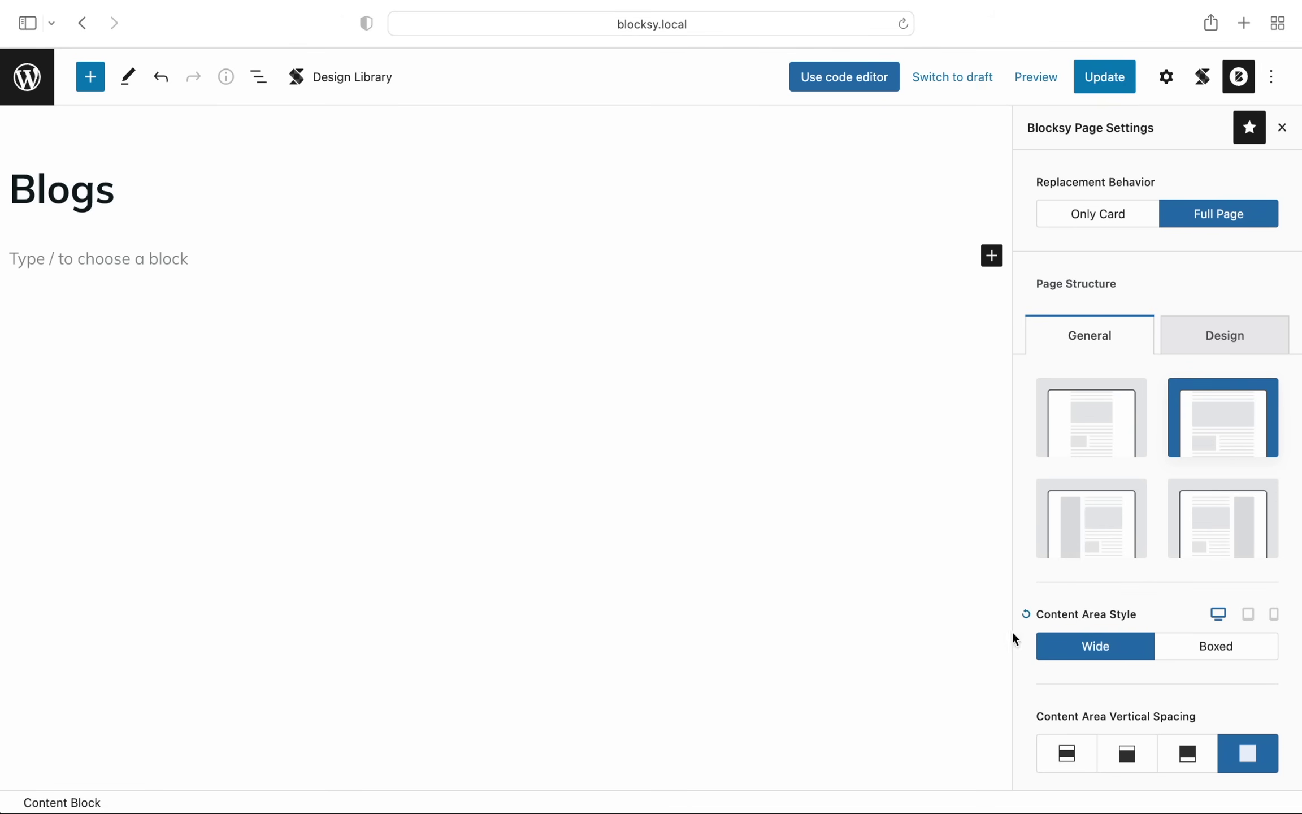
Insert the Demo Content block into the empty Blogs template using /demo
click(111, 259)
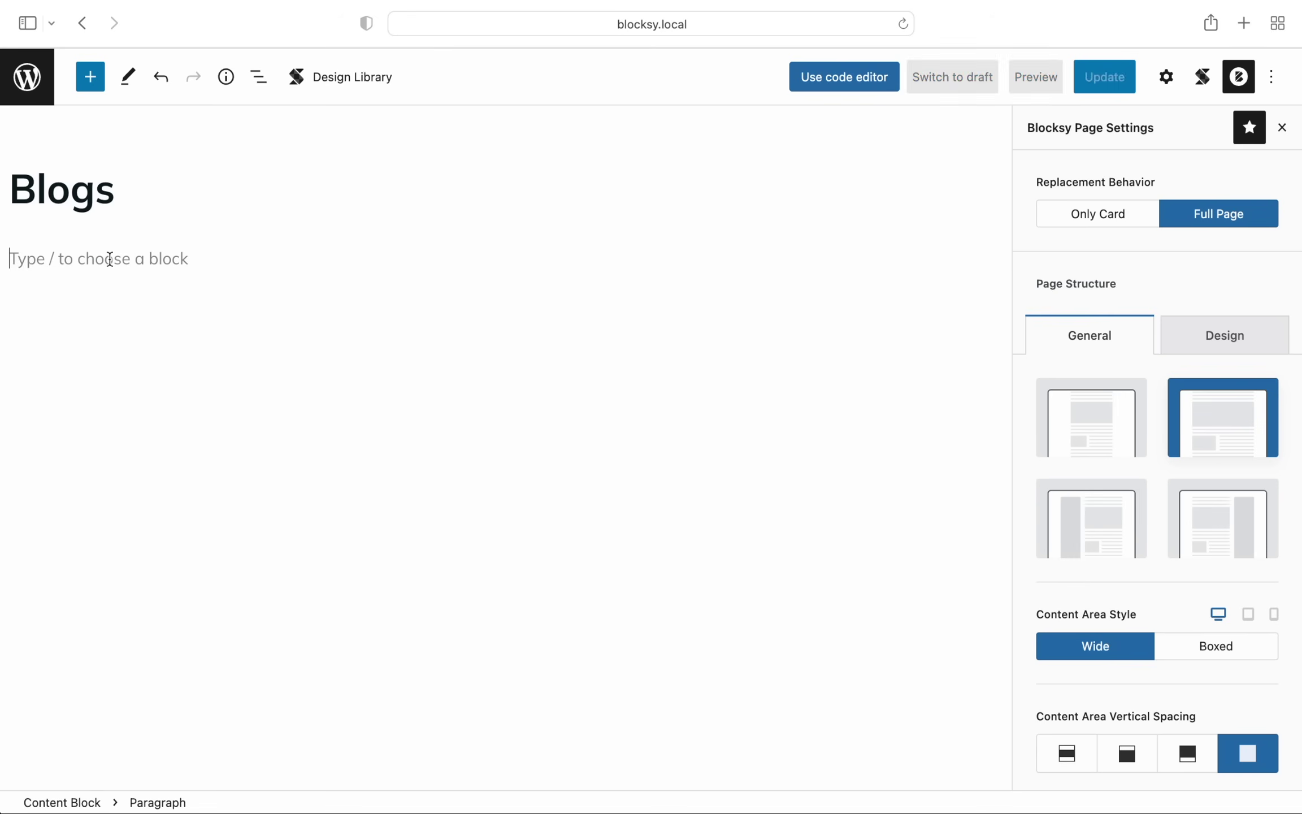
text(/demo)
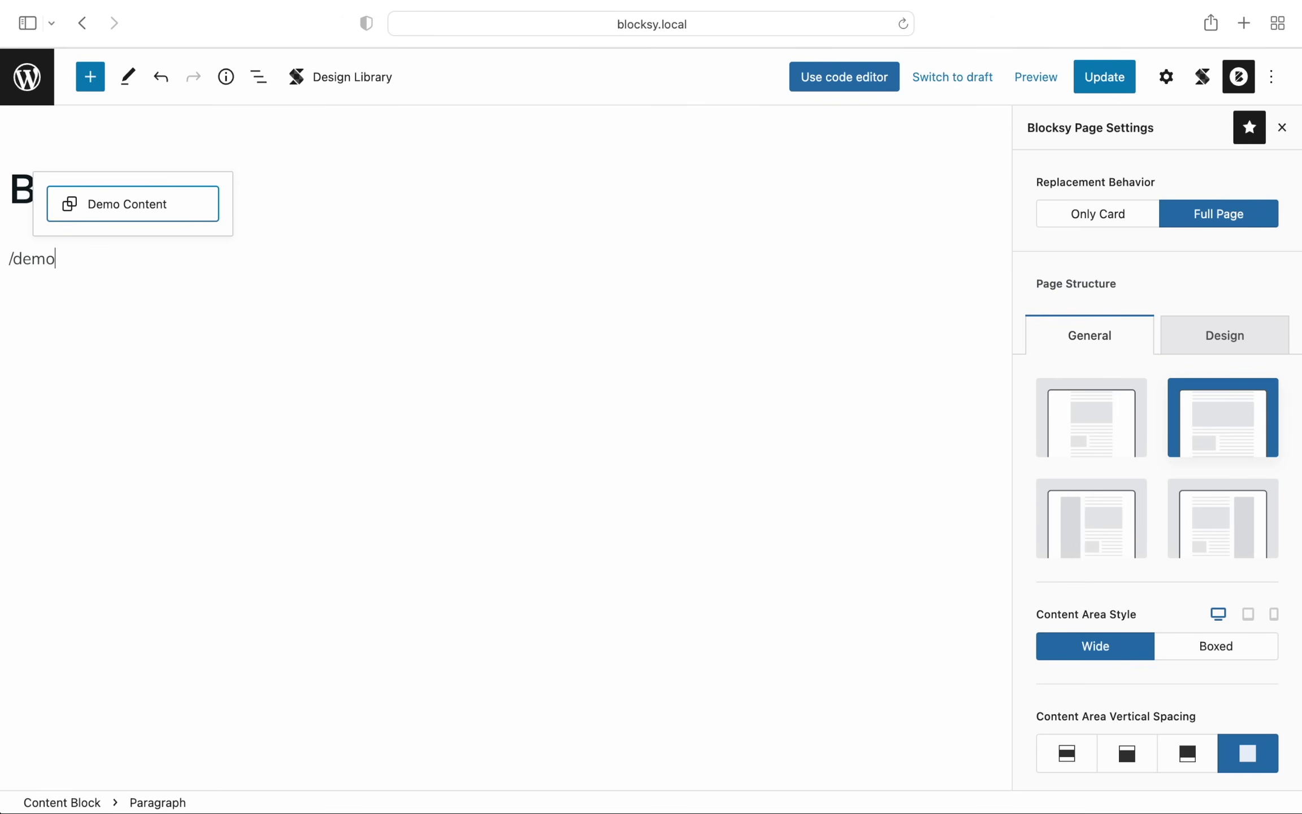
click(182, 217)
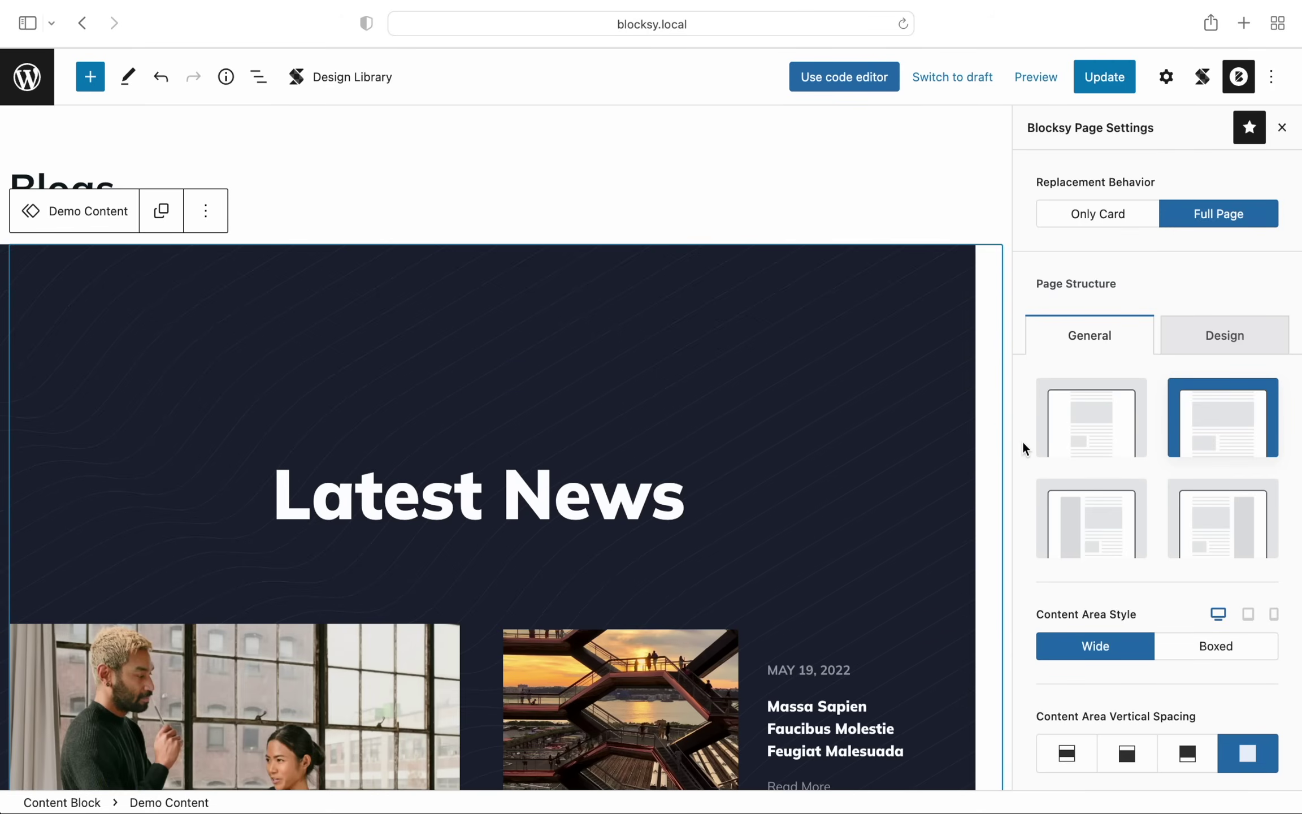
Add an Include Blog display condition and update the content block
scroll(1023, 444, down, 5)
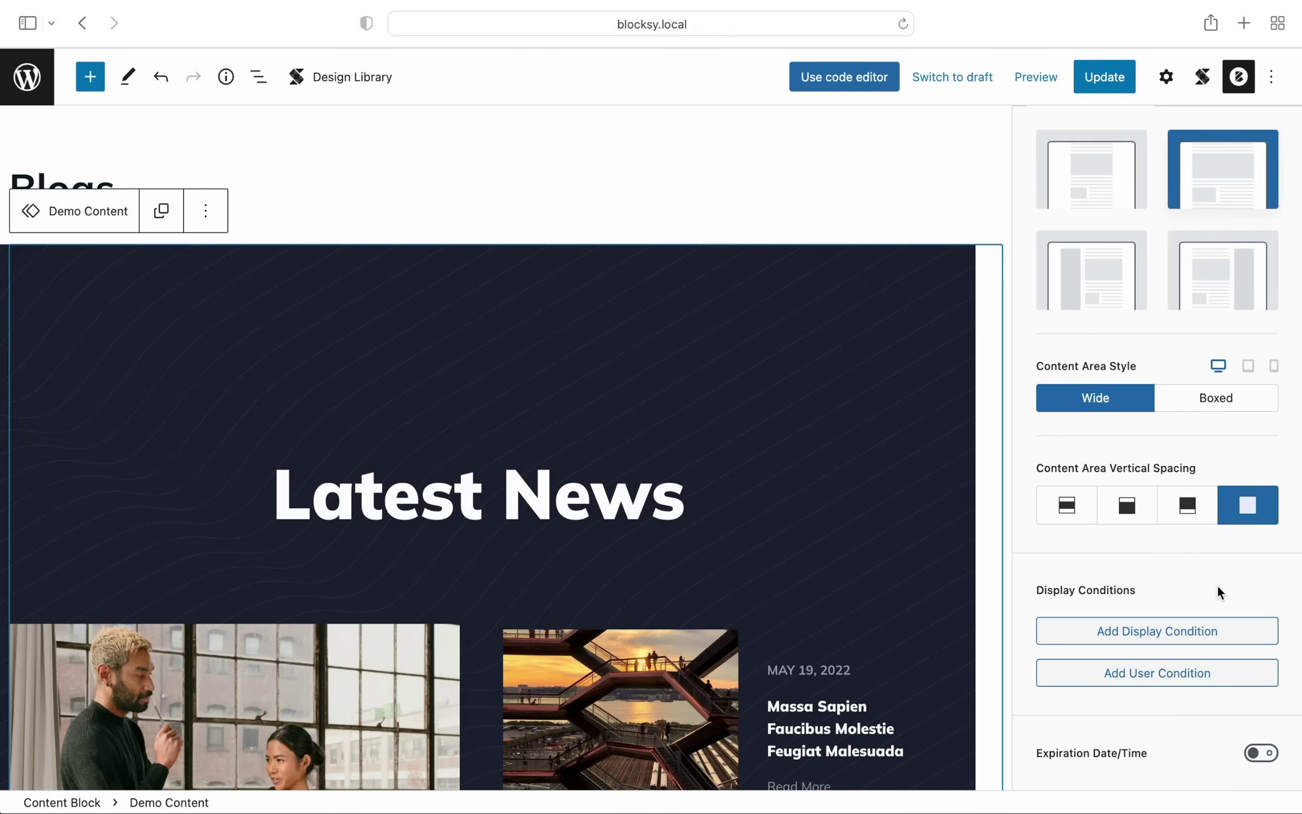
click(1257, 631)
click(1260, 635)
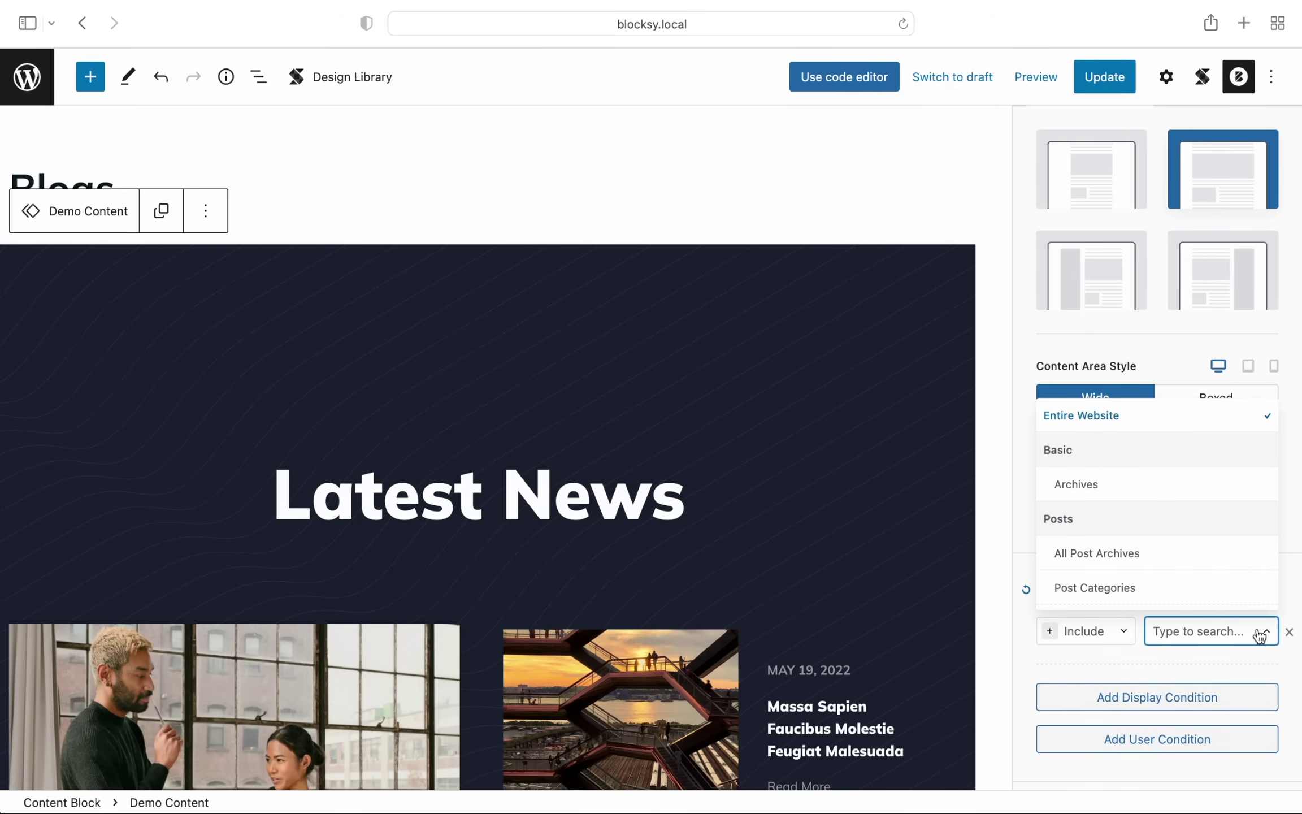
scroll(1222, 590, down, 1)
scroll(1223, 589, down, 5)
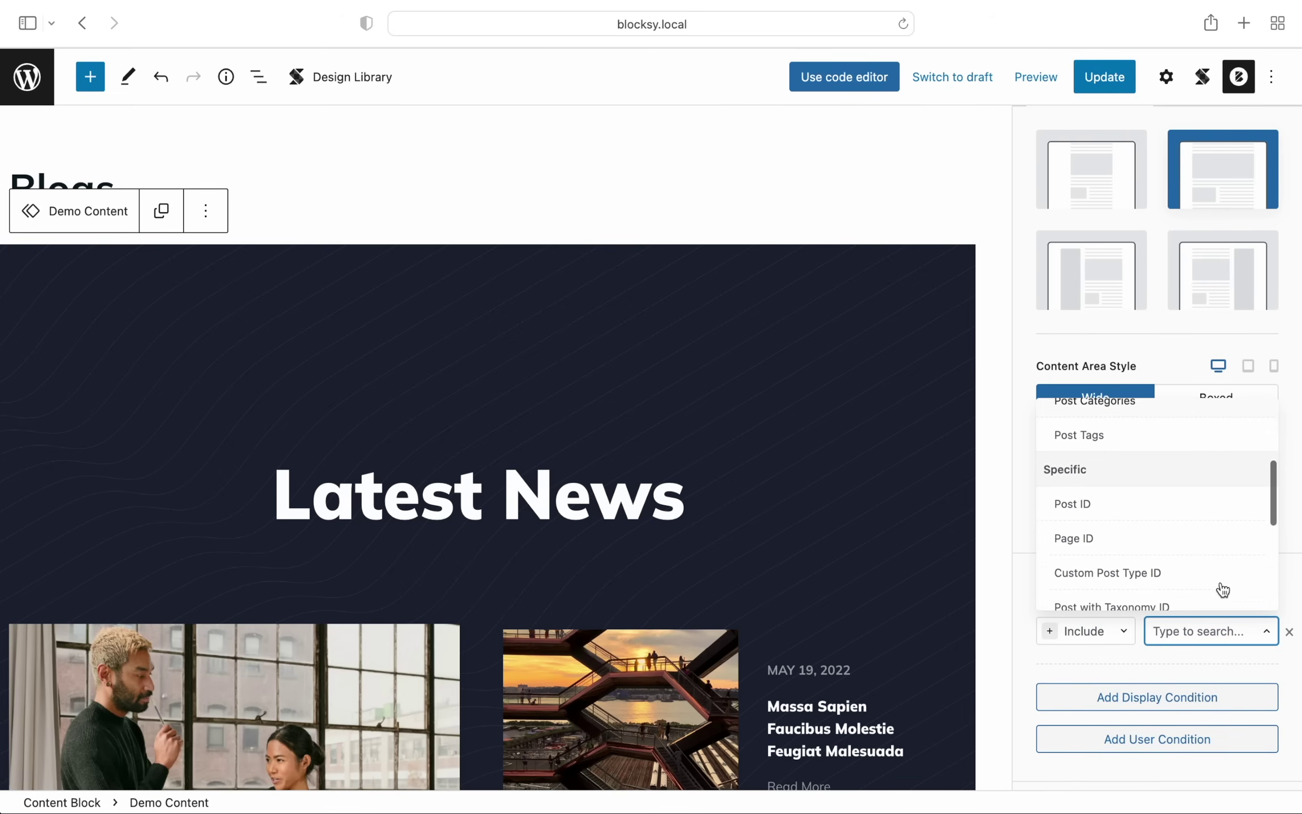
scroll(1222, 590, down, 2)
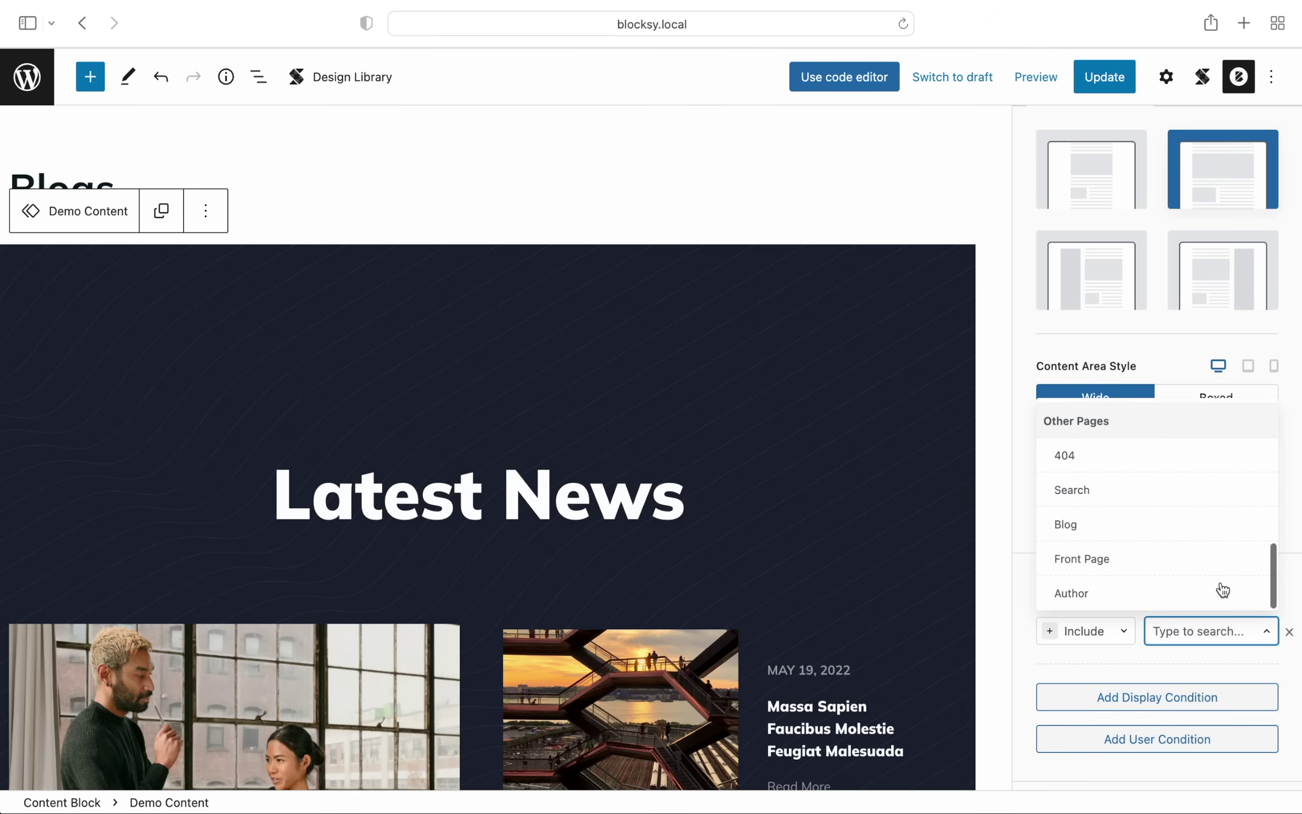
click(1195, 526)
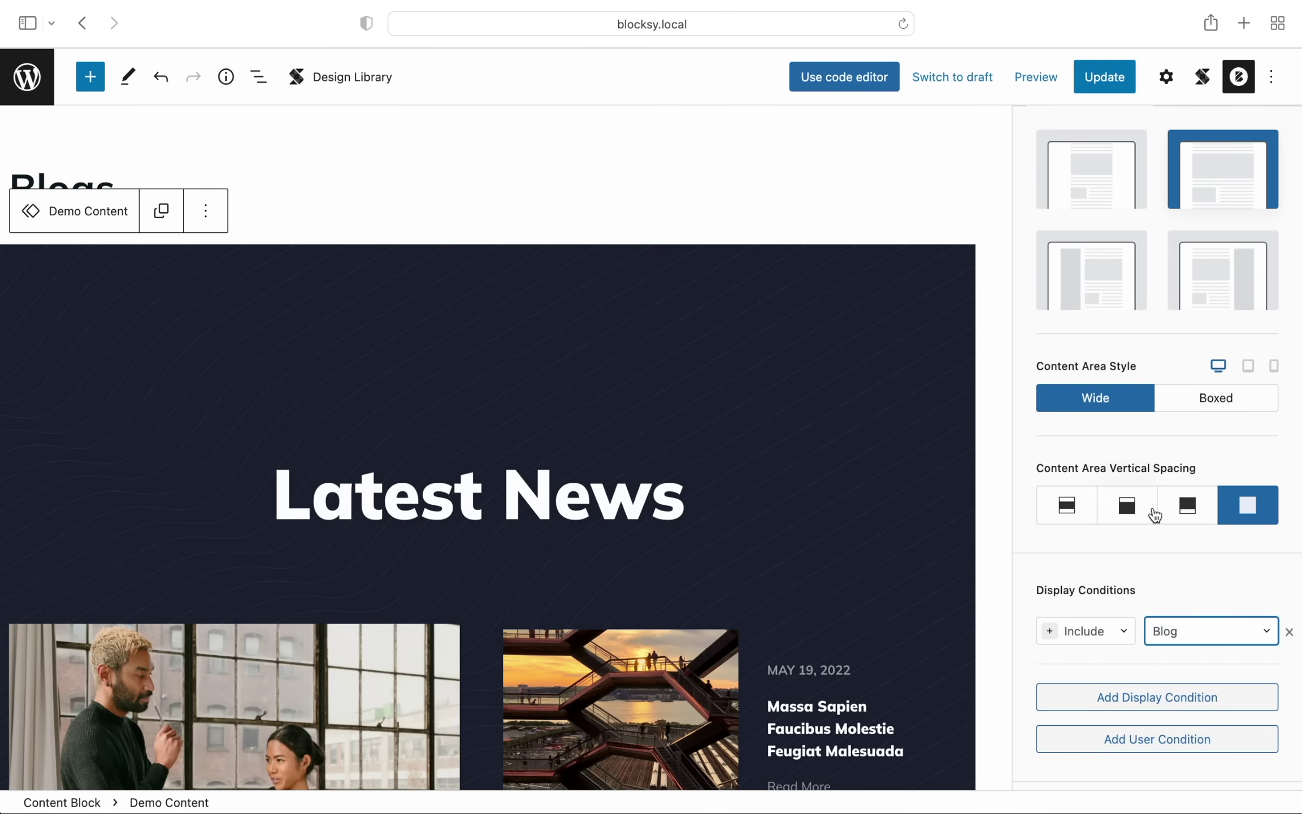
click(1101, 89)
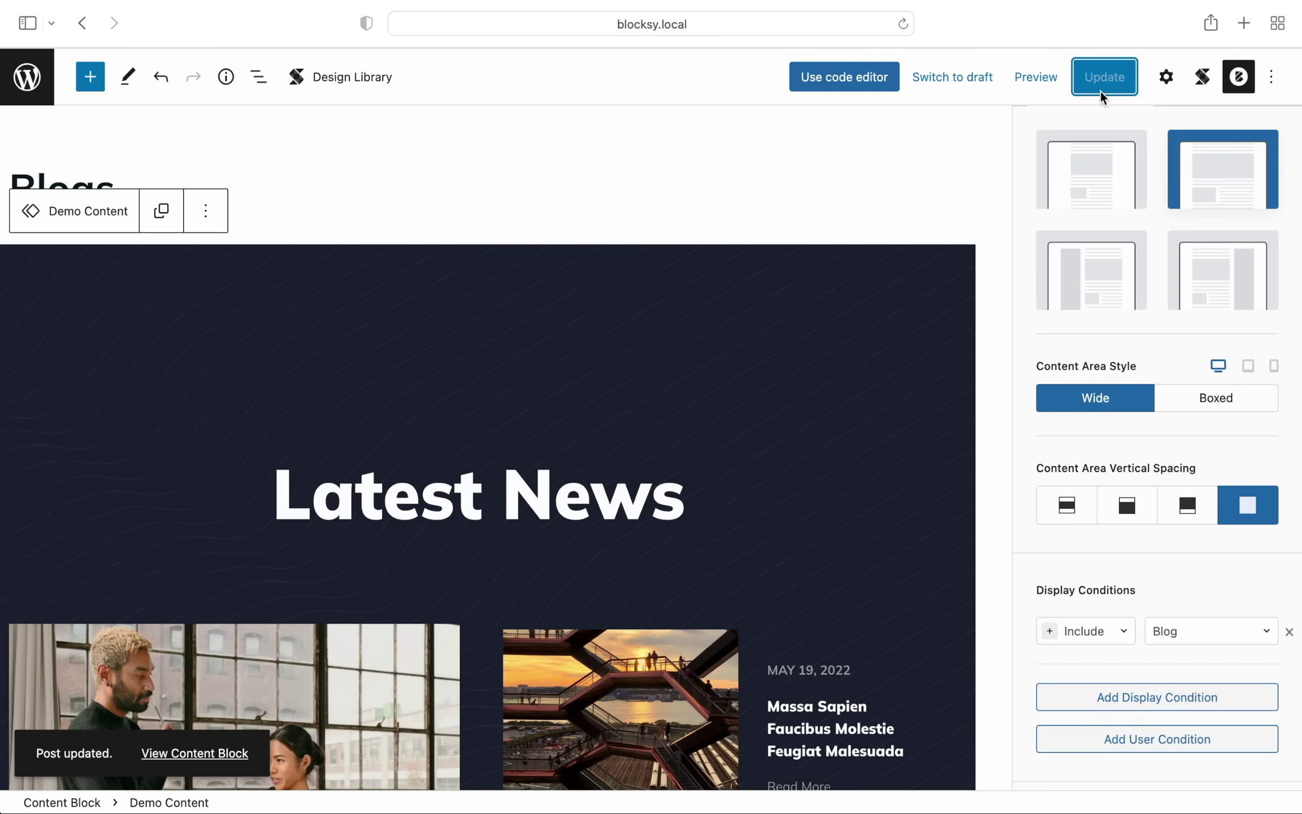
click(45, 94)
Visit the live site's Blog page and scroll through the Latest News section and post cards
mouse_move(67, 81)
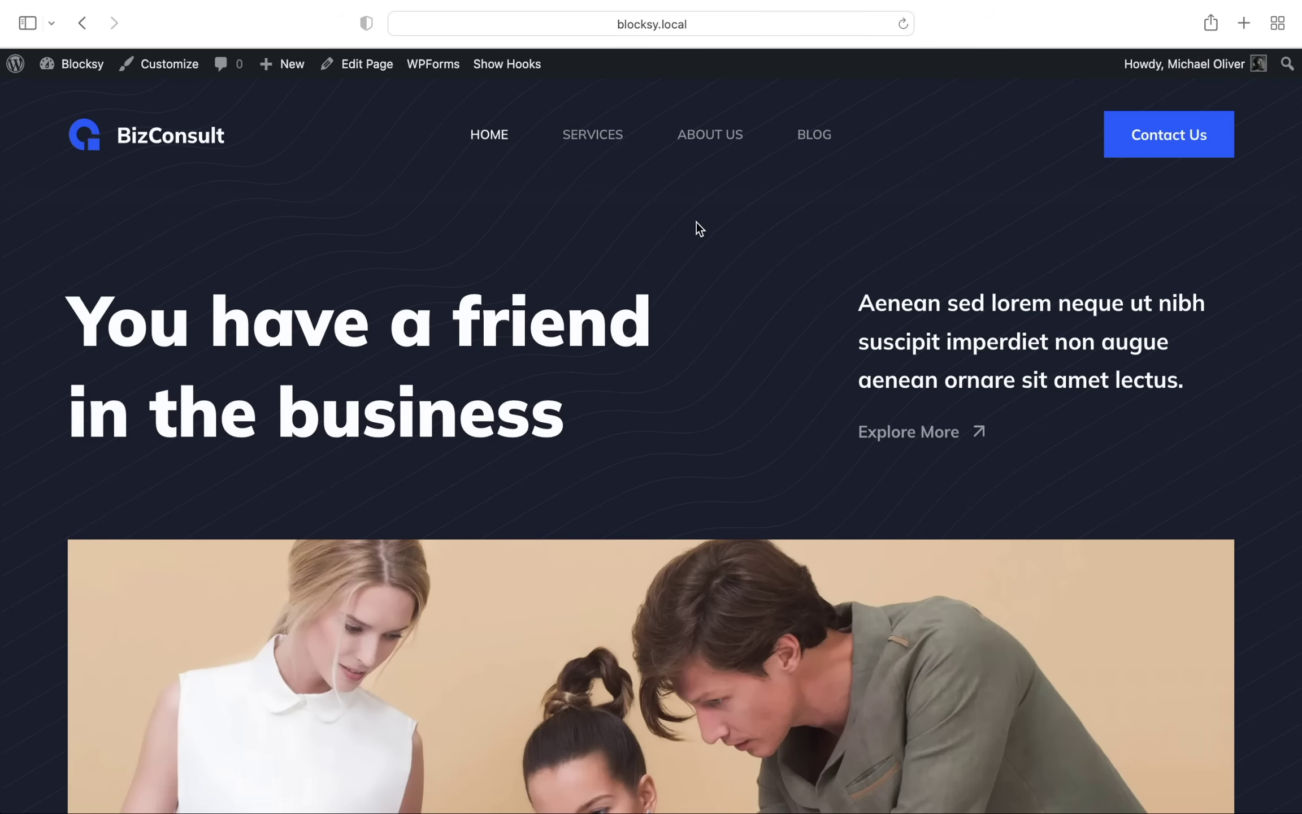
click(830, 152)
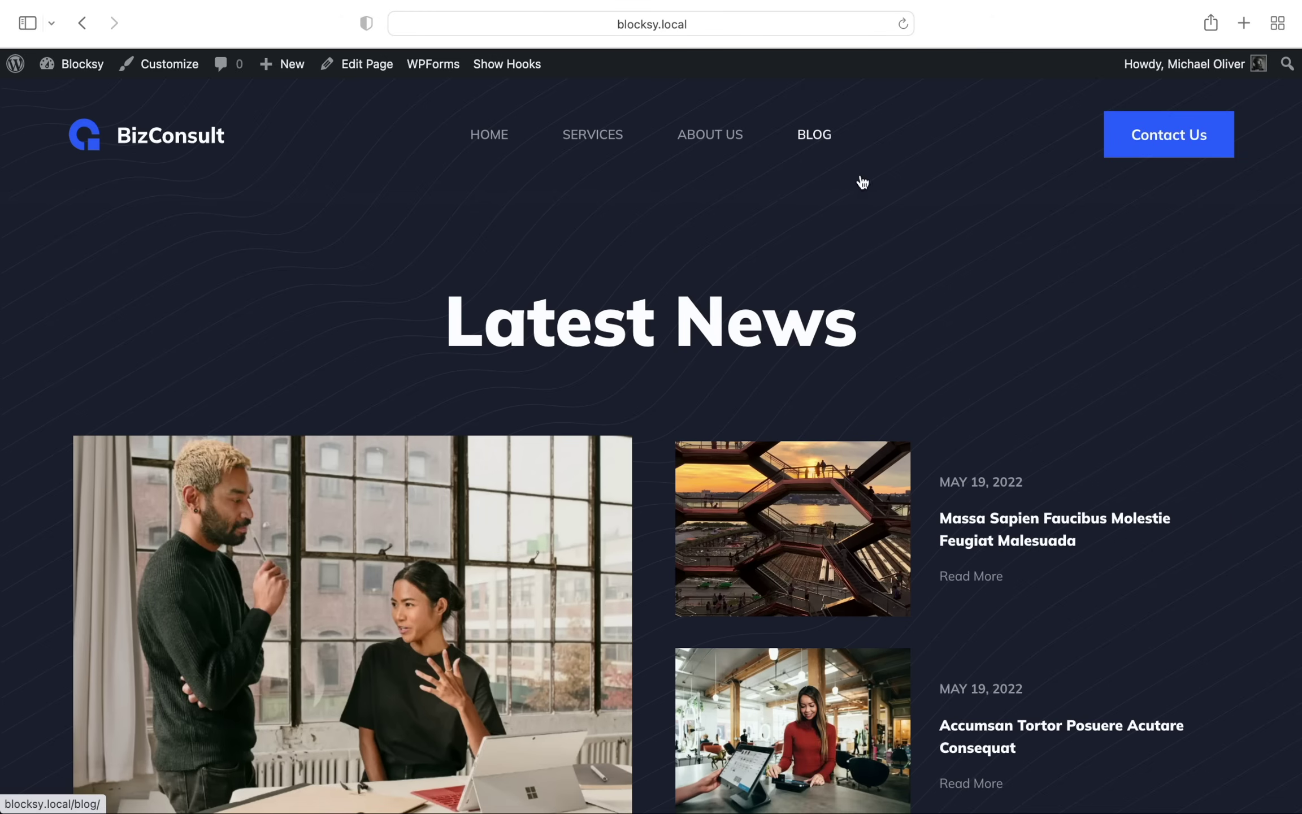
scroll(1068, 326, down, 5)
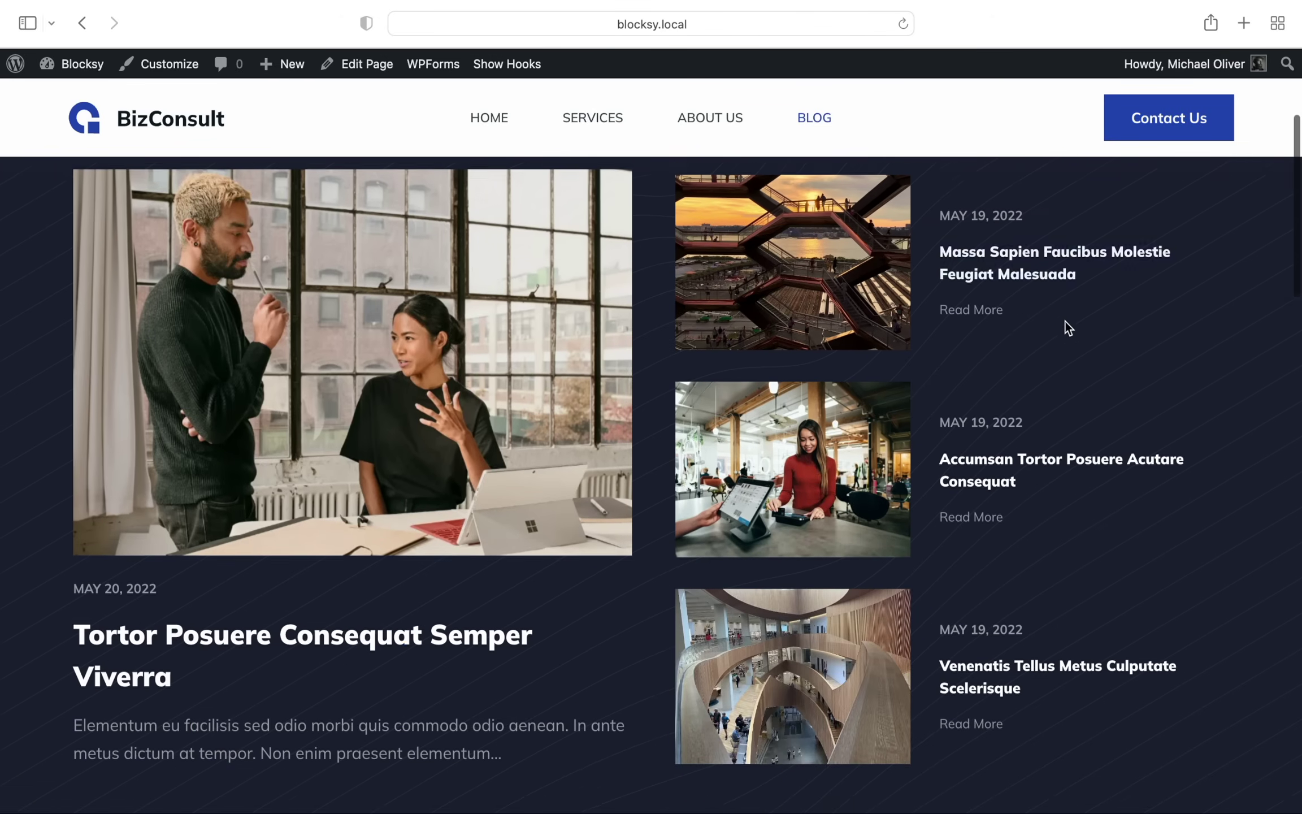
scroll(1065, 321, down, 10)
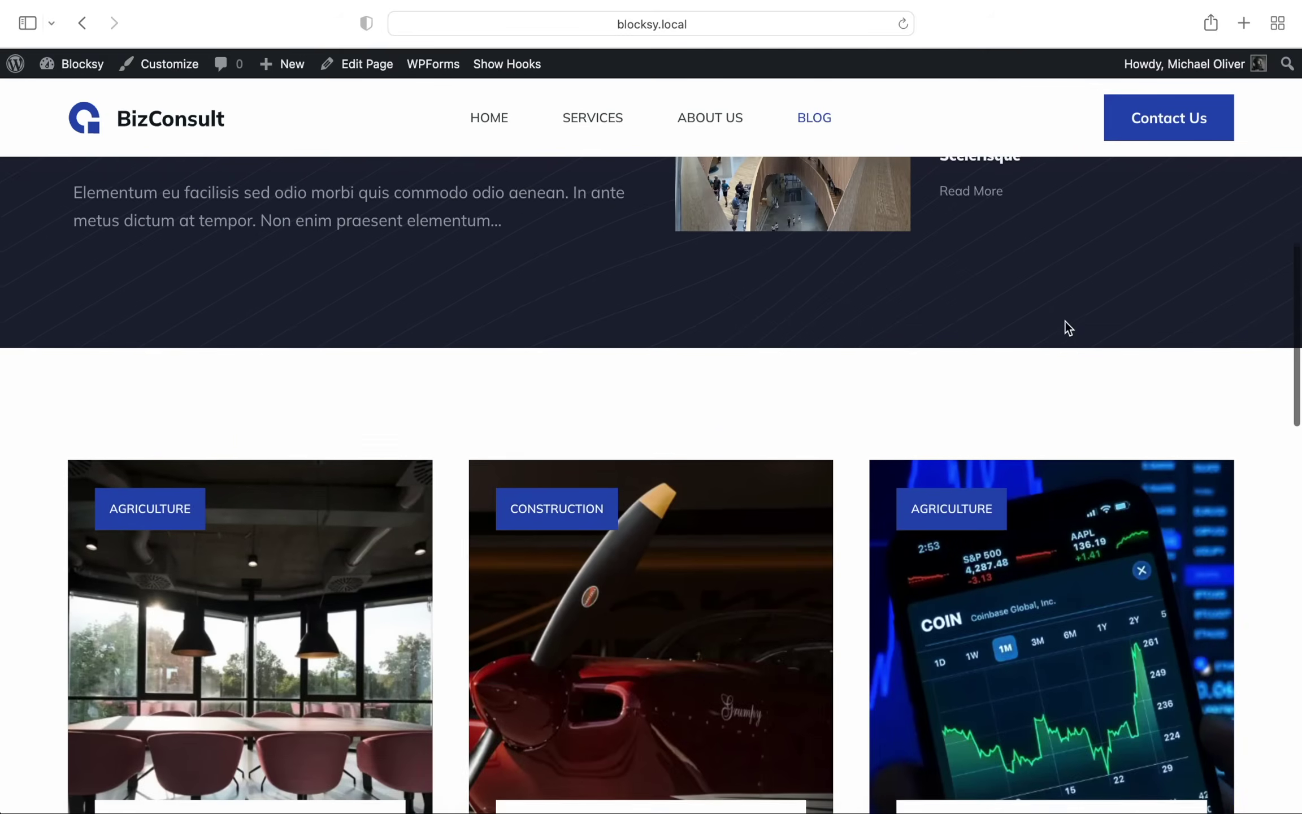
scroll(1066, 322, down, 8)
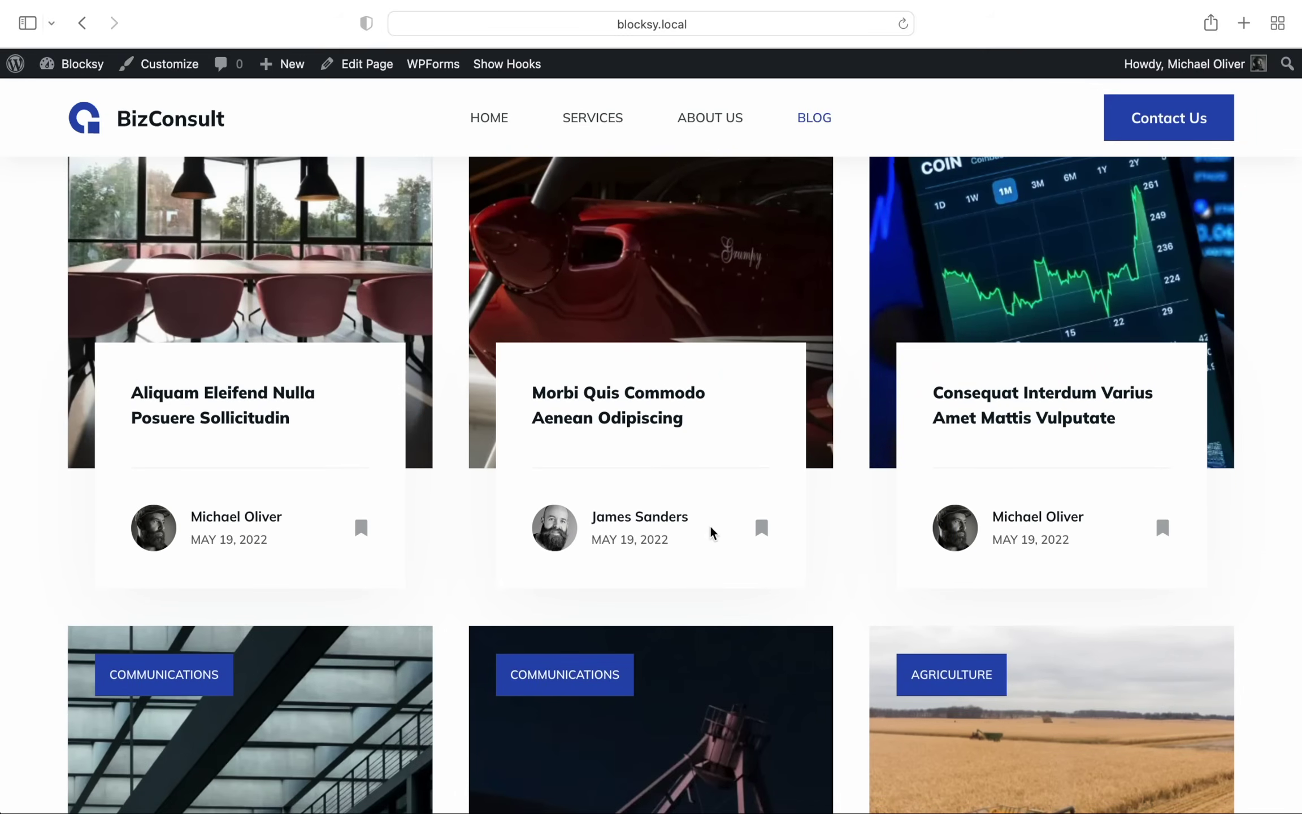
scroll(851, 548, down, 5)
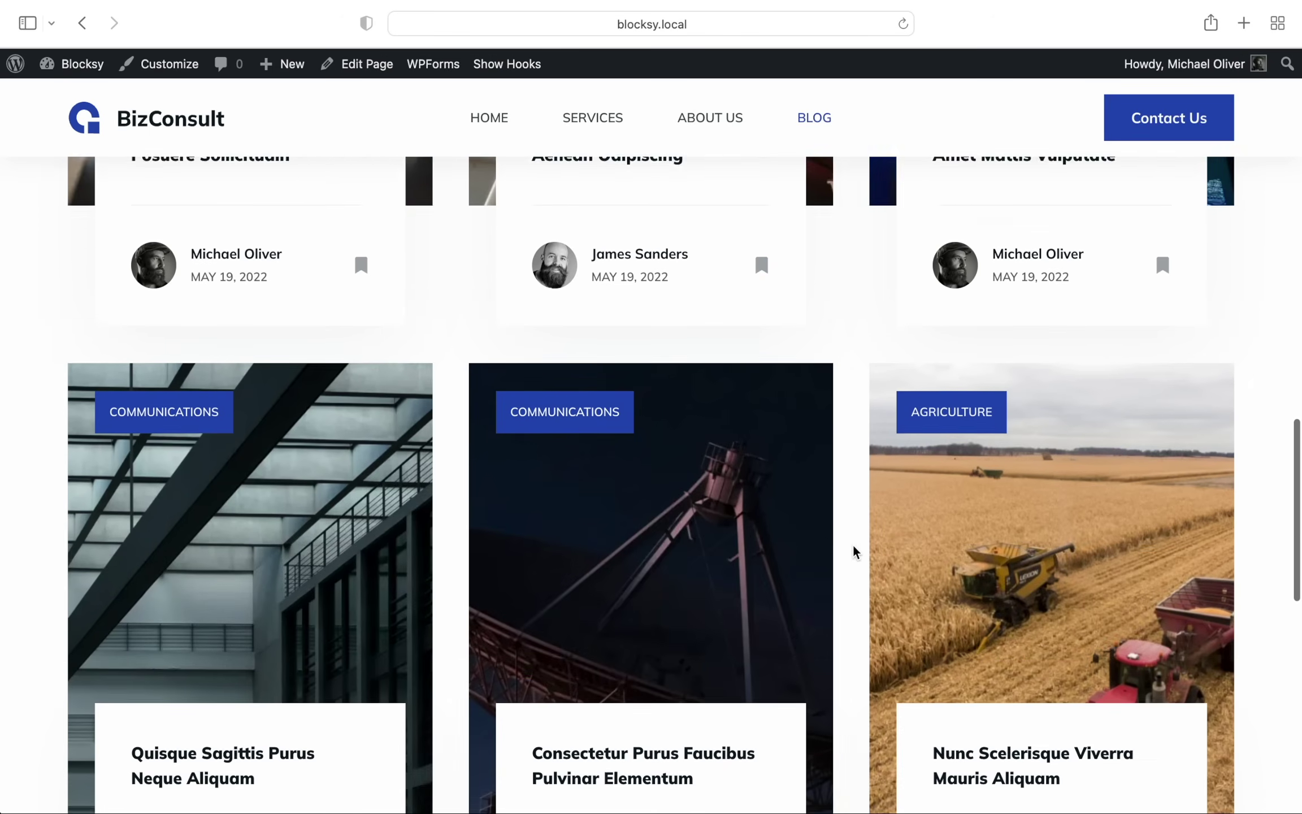
scroll(853, 547, down, 5)
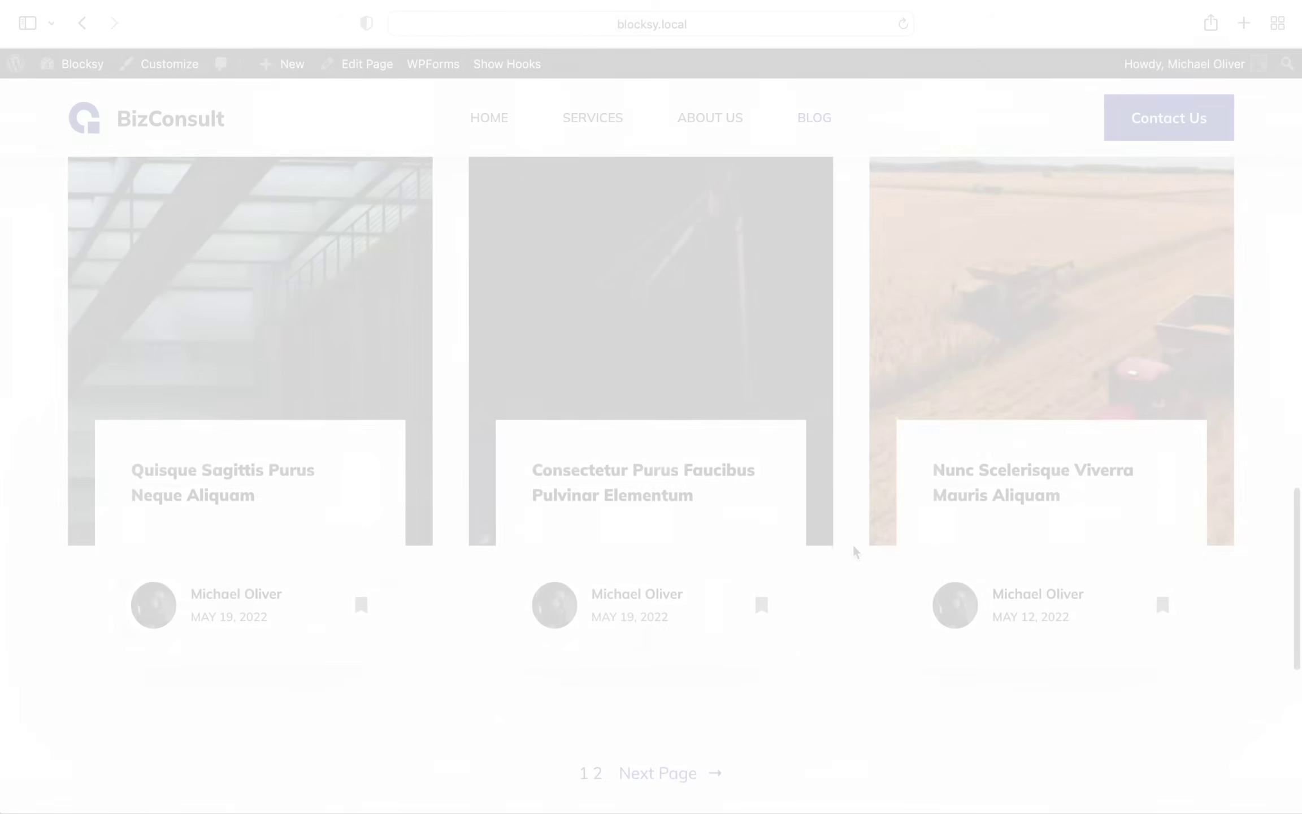